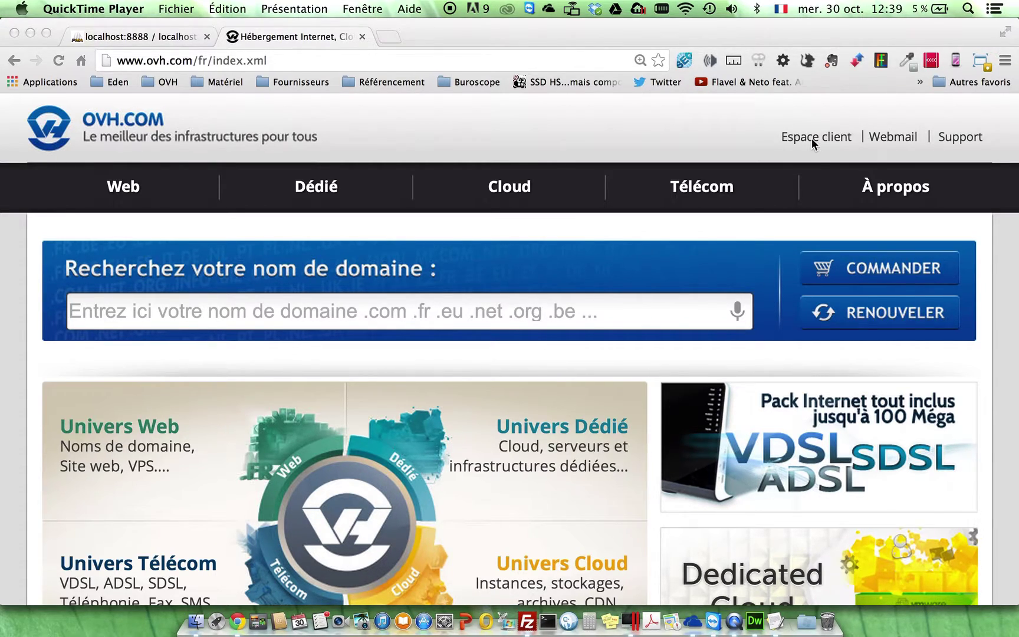
# Sign in to the OVH client area with the customer's NIC-handle and the account password
pyautogui.click(811, 138)
pyautogui.click(811, 137)
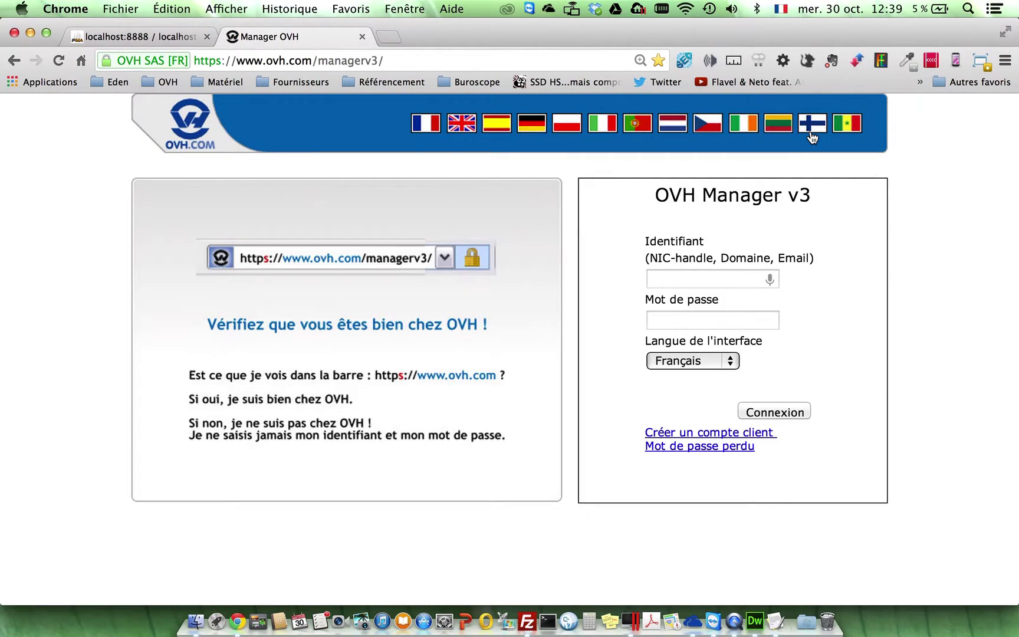
pyautogui.click(702, 275)
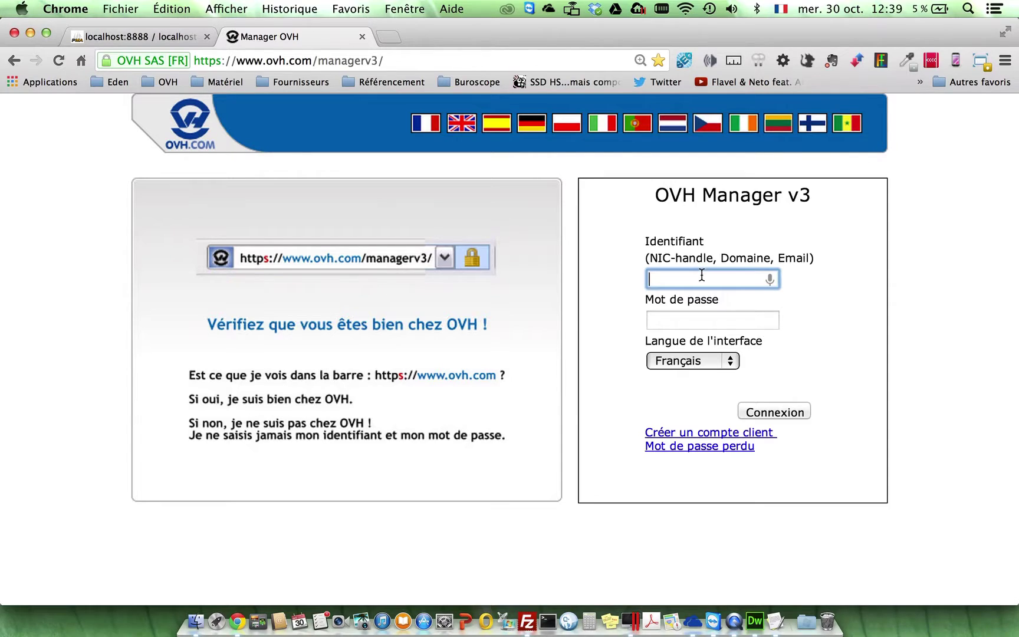
pyautogui.write('ps')
pyautogui.press('Down')
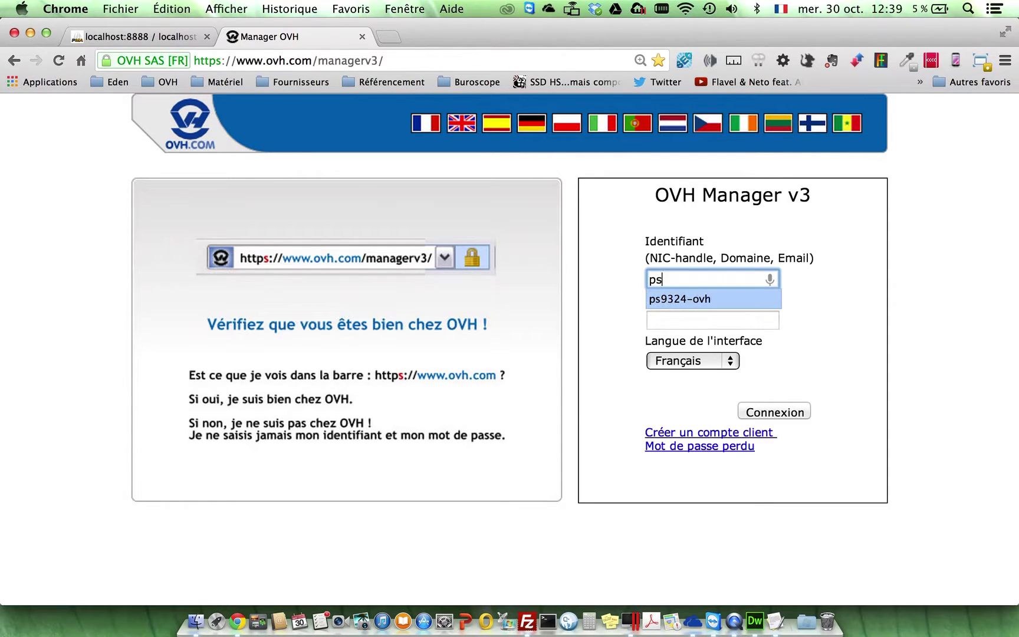
pyautogui.press('Tab')
pyautogui.write('•••')
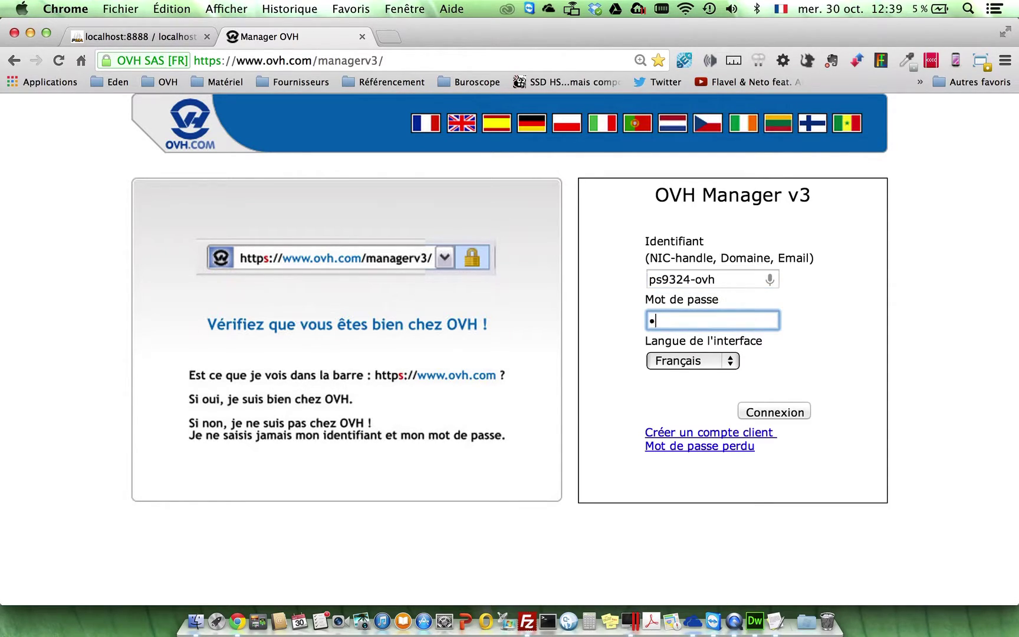
pyautogui.write('••••••')
pyautogui.press('Return')
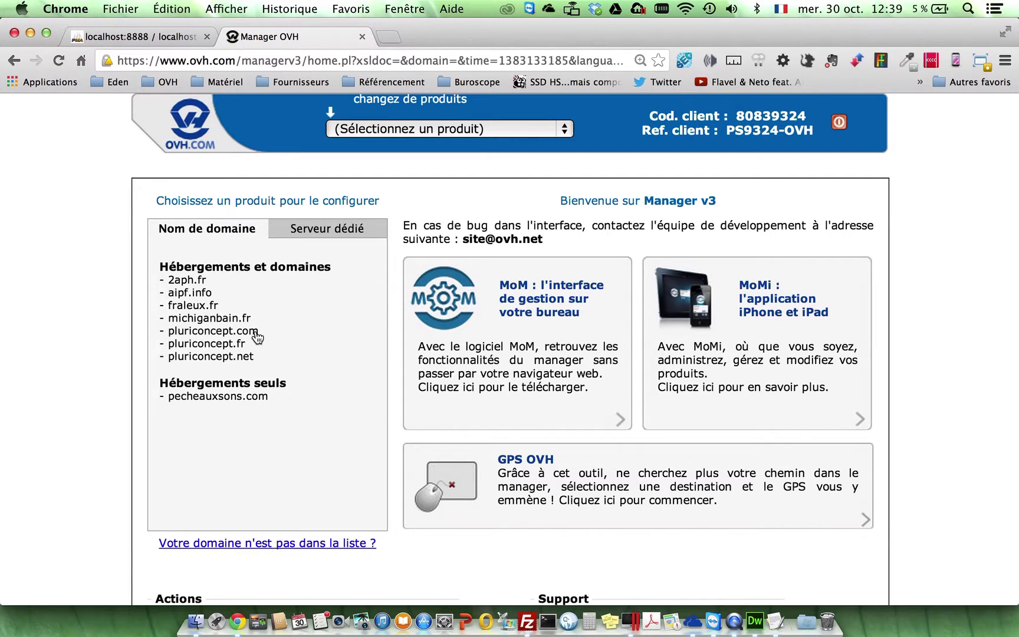
# Open the SQL database management page for the pluriconcept.net hosting
pyautogui.click(204, 357)
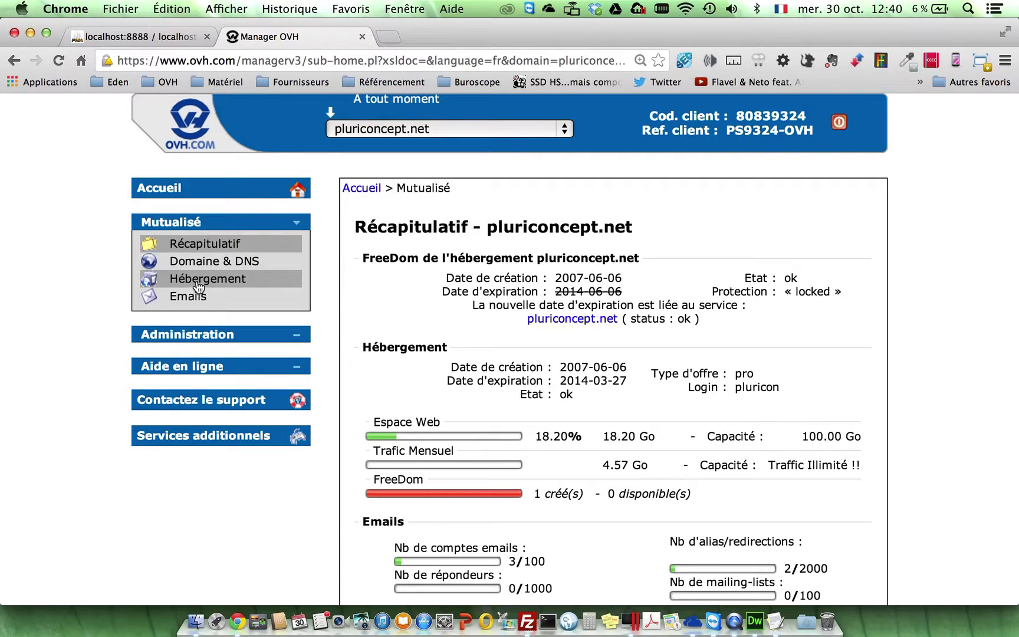
pyautogui.click(199, 287)
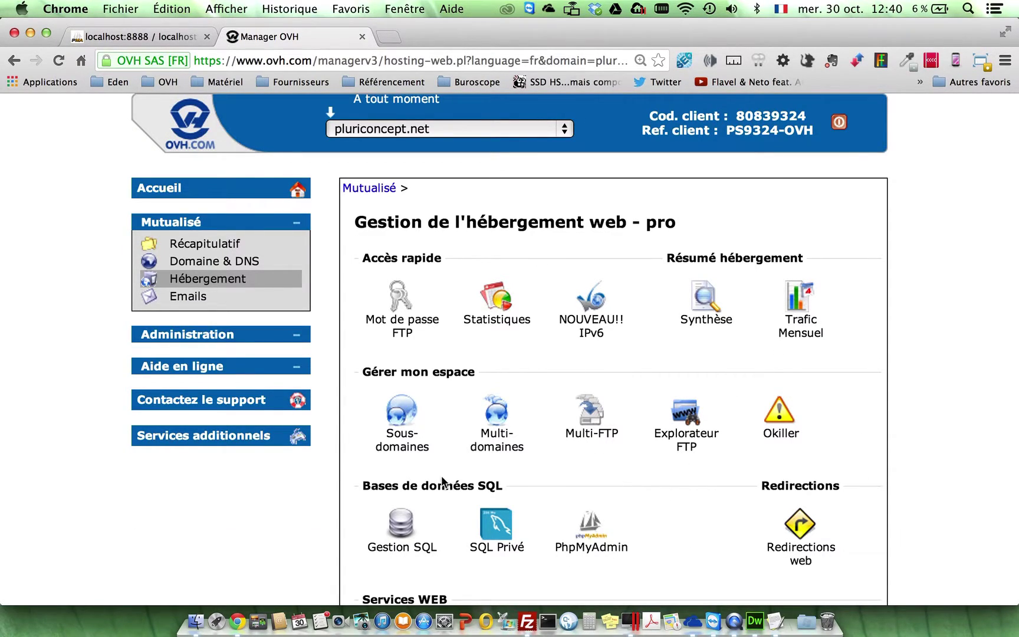
pyautogui.click(399, 523)
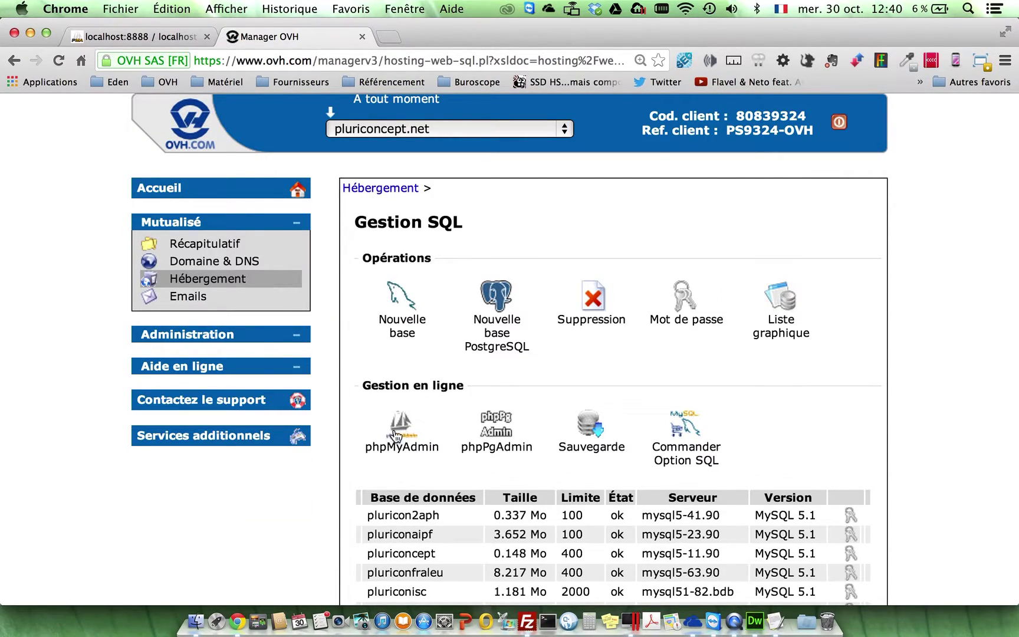
# Create a new MySQL database of type Base Sql perso 100Mo with the name suffix "toto"
pyautogui.click(409, 311)
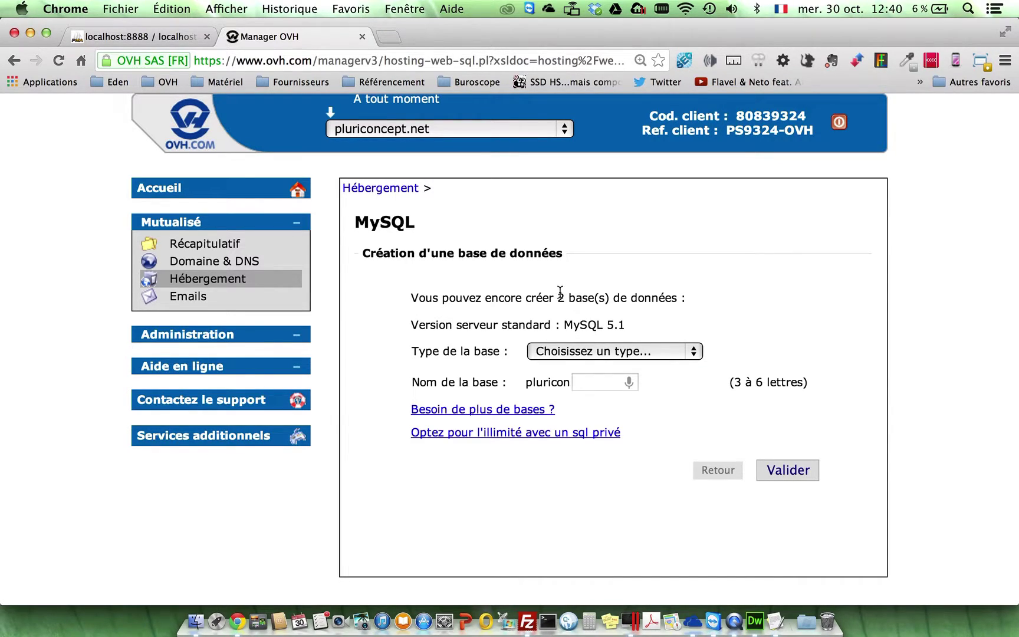
pyautogui.click(576, 352)
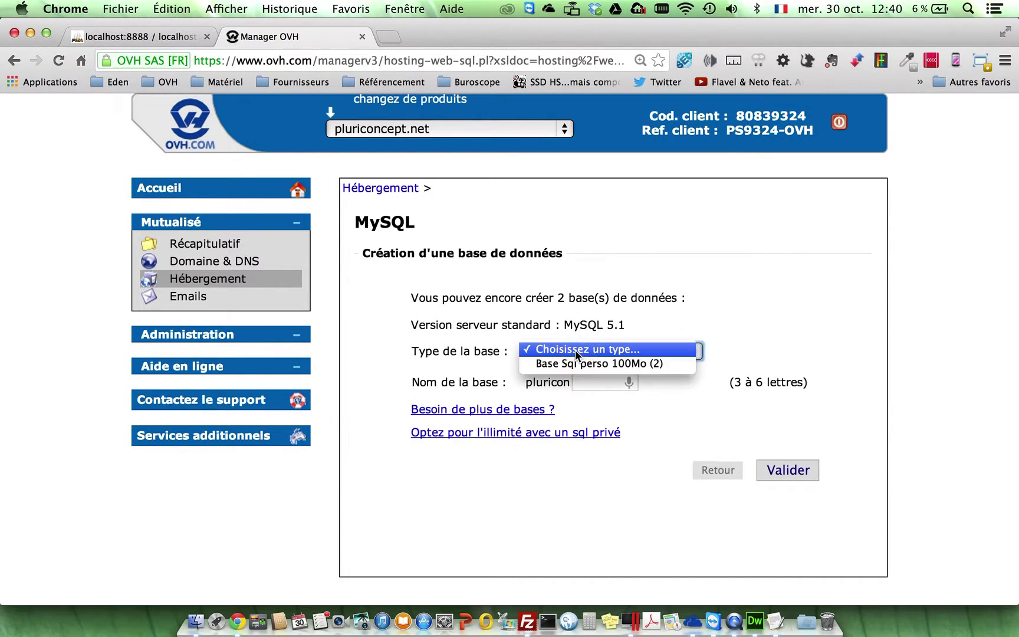
pyautogui.click(576, 363)
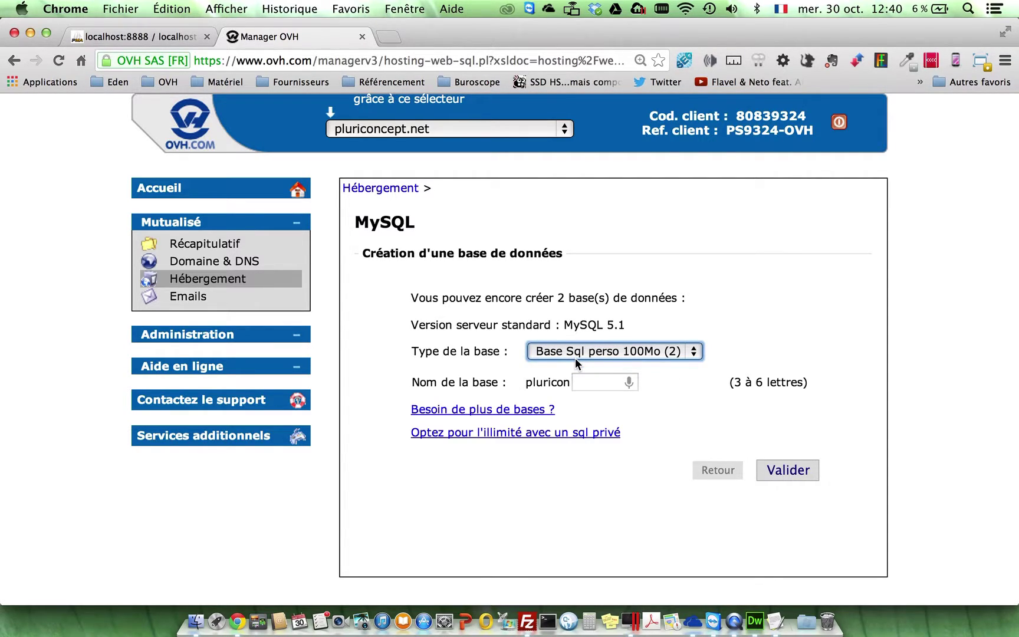
pyautogui.click(589, 384)
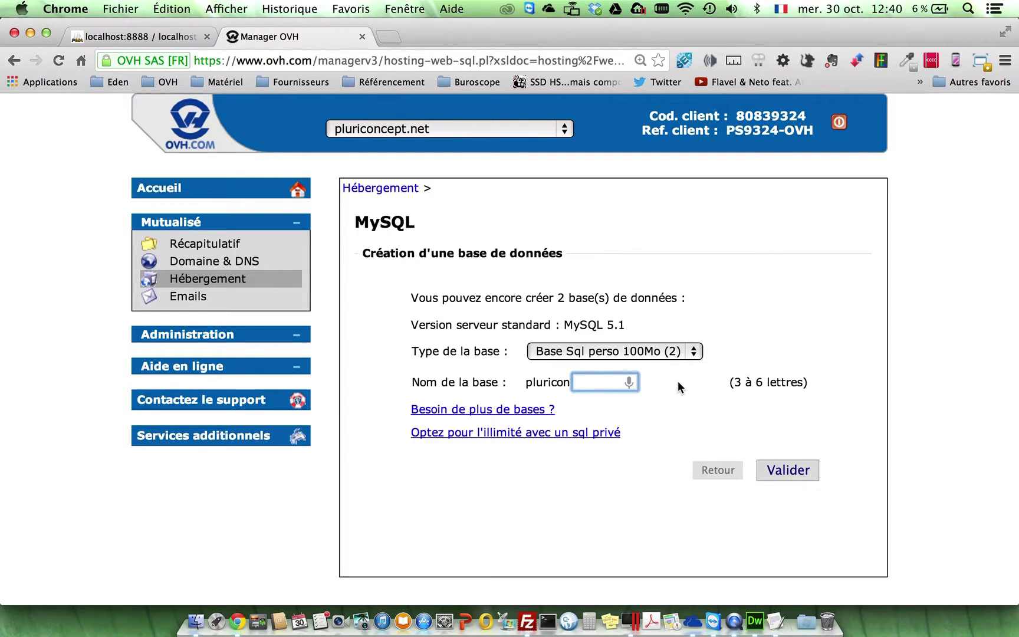
pyautogui.write('toto')
pyautogui.click(794, 473)
pyautogui.click(794, 472)
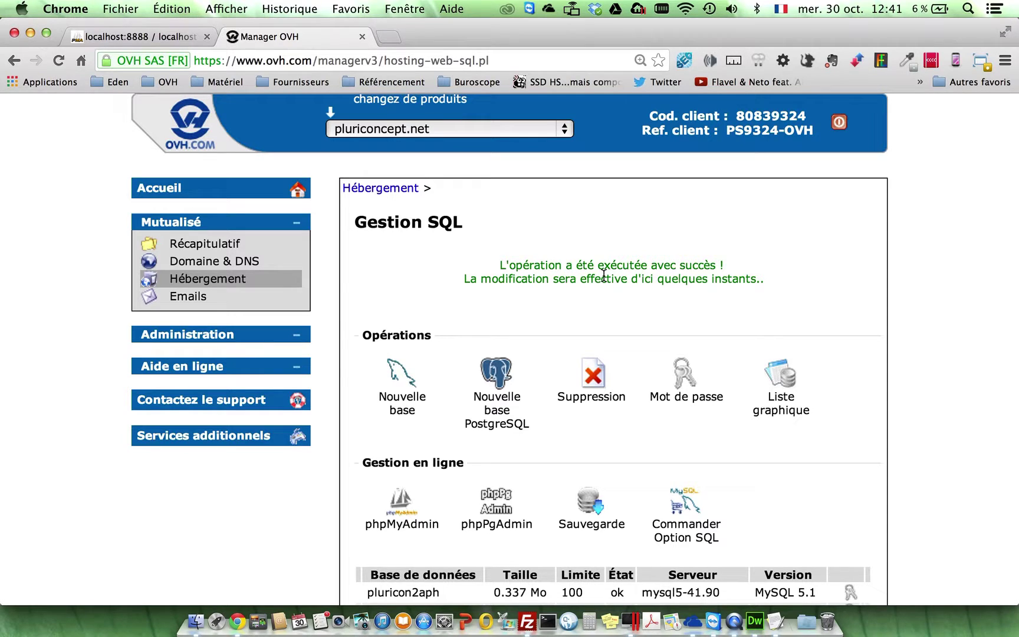
# Examine the hosting's database list, checking the database names and the server assigned to pluriconweb
pyautogui.scroll(-8, 604, 276)
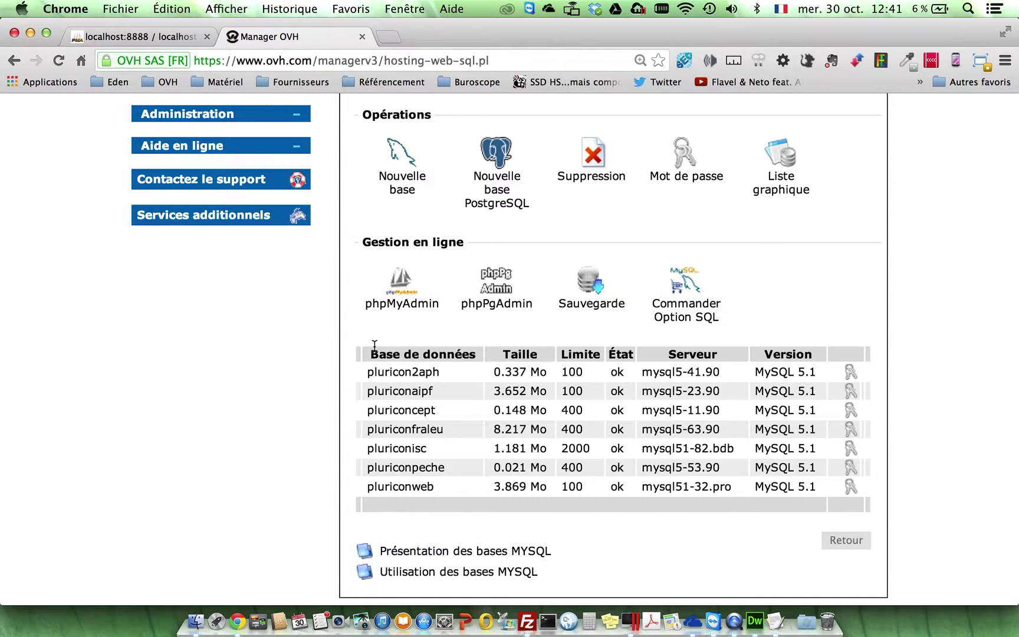
pyautogui.scroll(6, 284, 372)
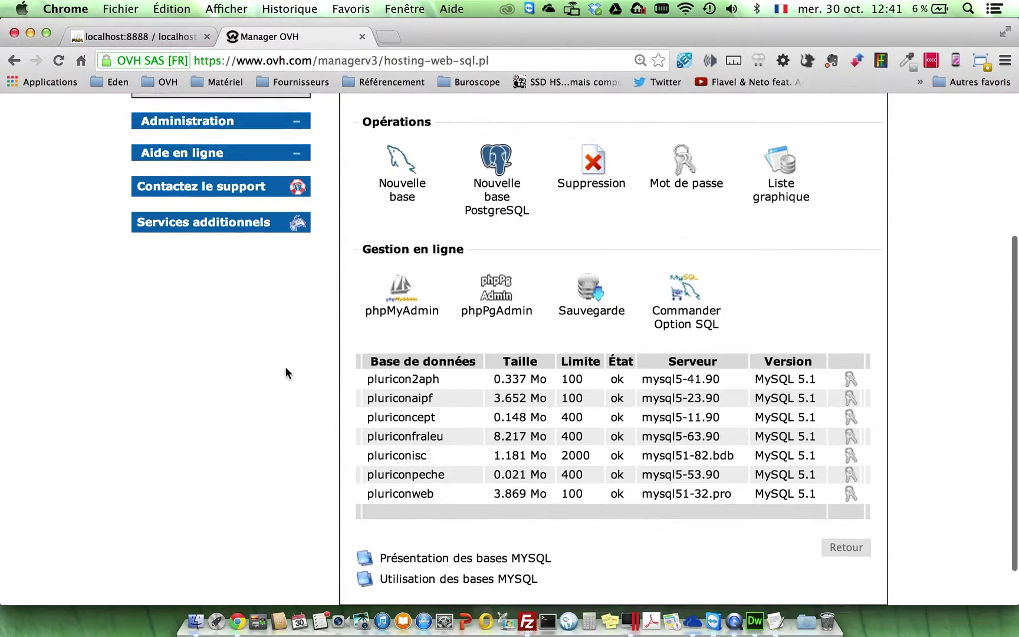
pyautogui.scroll(2, 285, 373)
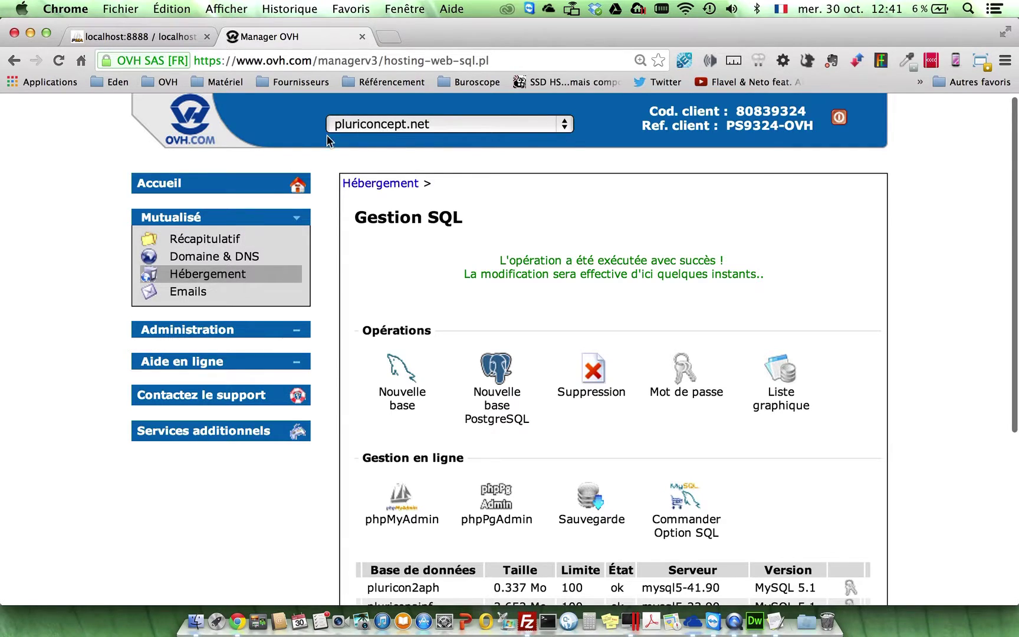
pyautogui.scroll(-10, 257, 464)
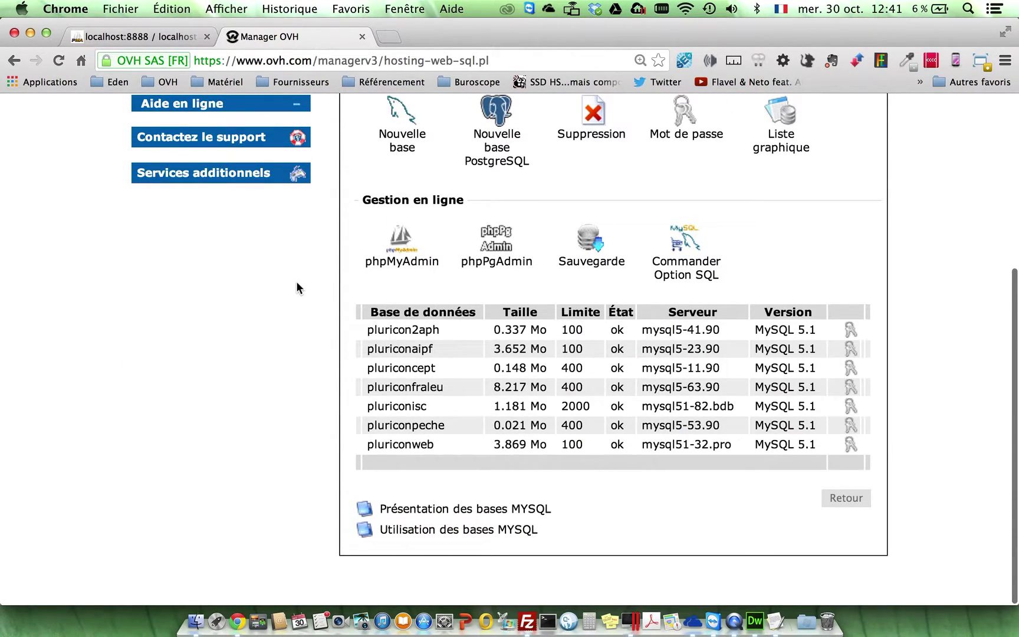
pyautogui.scroll(2, 296, 287)
pyautogui.scroll(1, 295, 287)
pyautogui.scroll(-3, 296, 287)
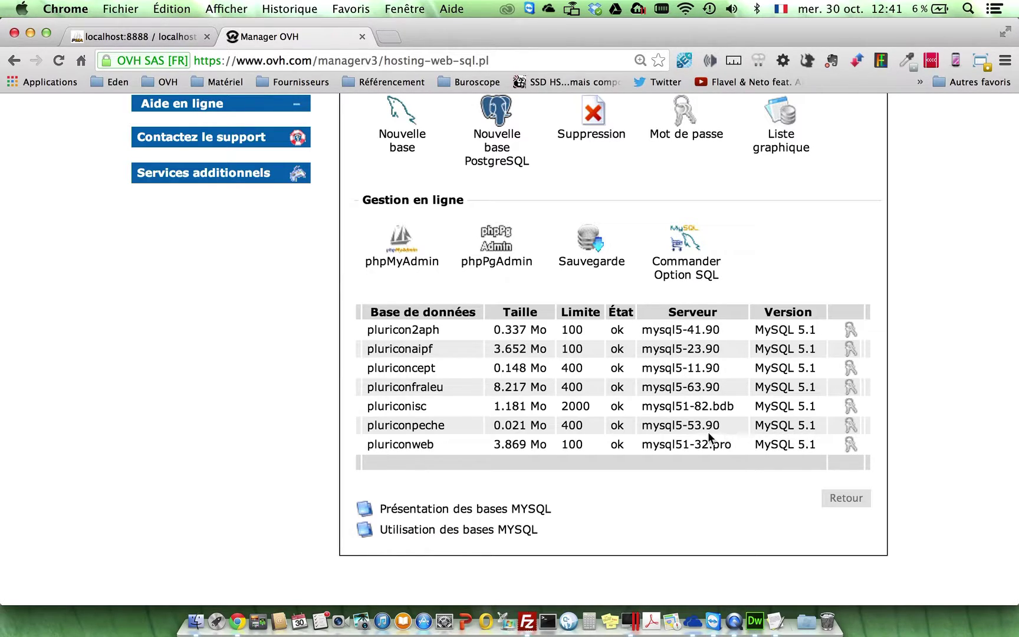
pyautogui.moveTo(732, 443); pyautogui.dragTo(651, 445)
pyautogui.doubleClick(416, 443)
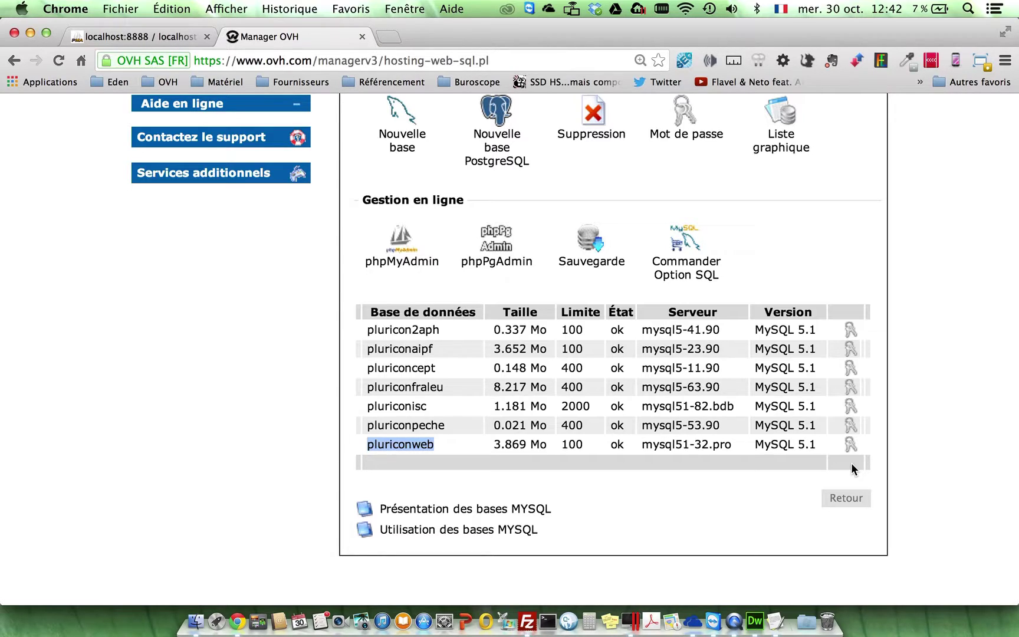
pyautogui.click(851, 425)
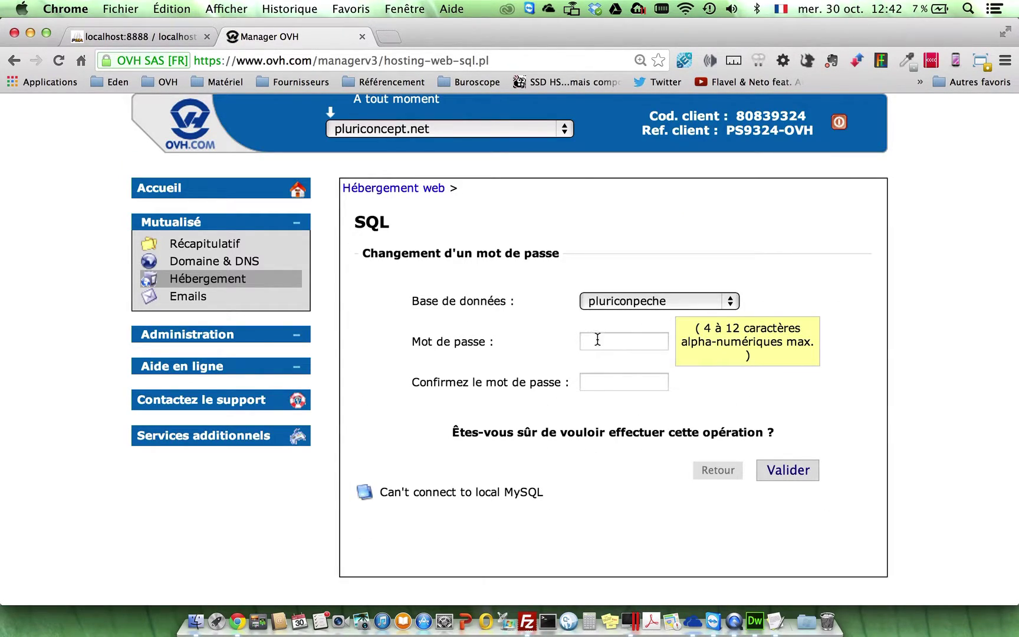
pyautogui.click(597, 340)
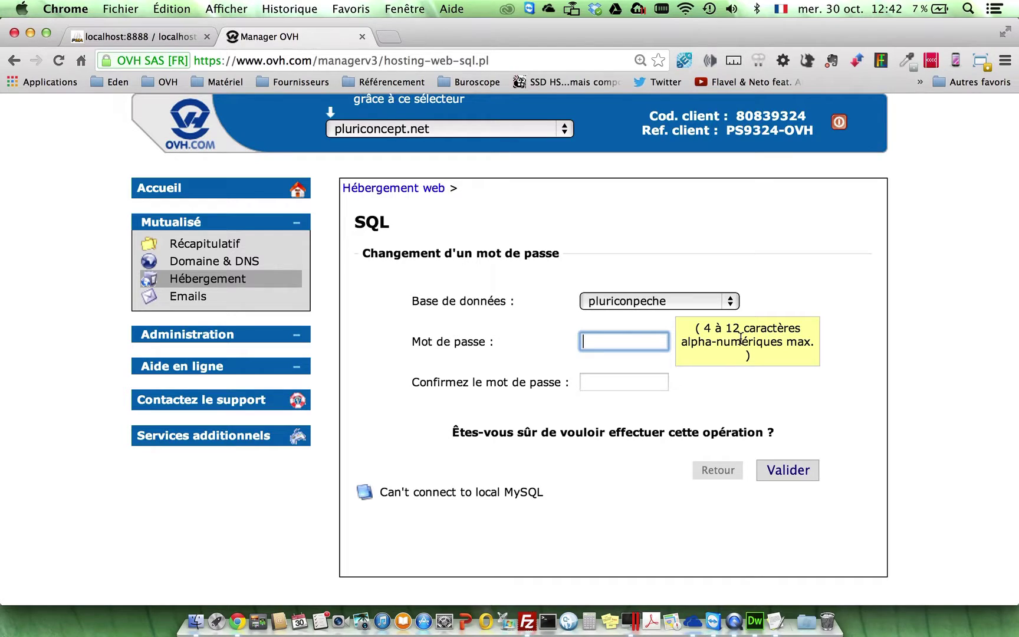
pyautogui.click(604, 382)
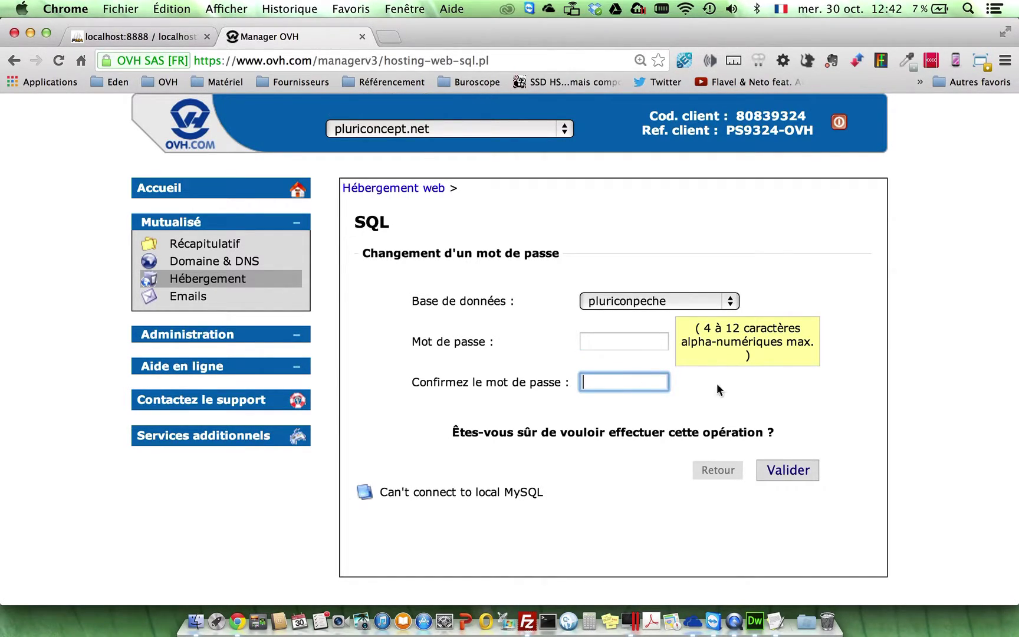
pyautogui.click(719, 470)
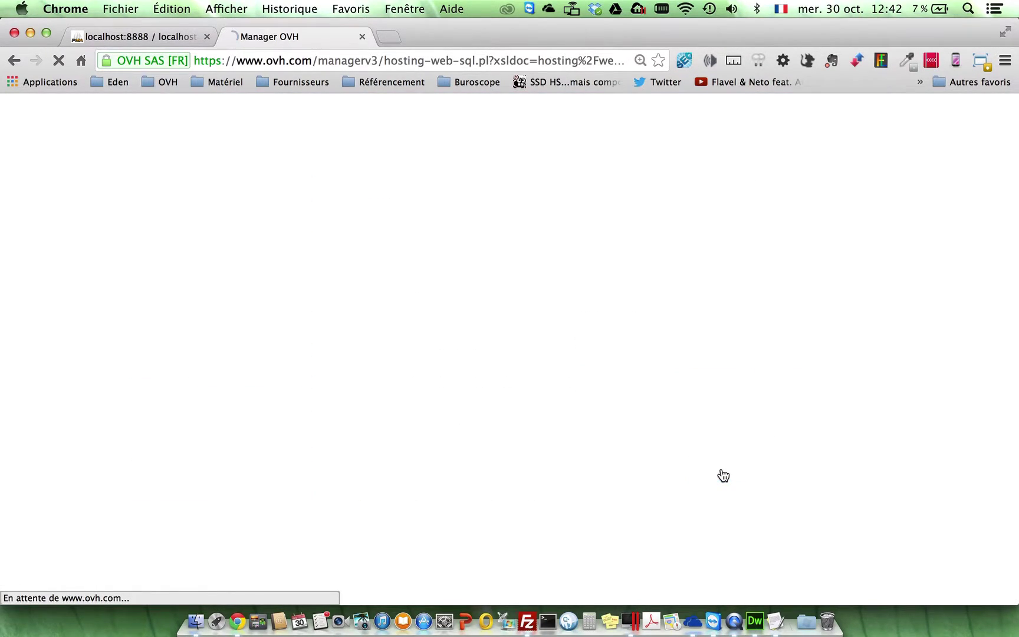
# Set and confirm a new database password for pluricontoto, and submit the change
pyautogui.scroll(-1, 723, 475)
pyautogui.scroll(-3, 722, 475)
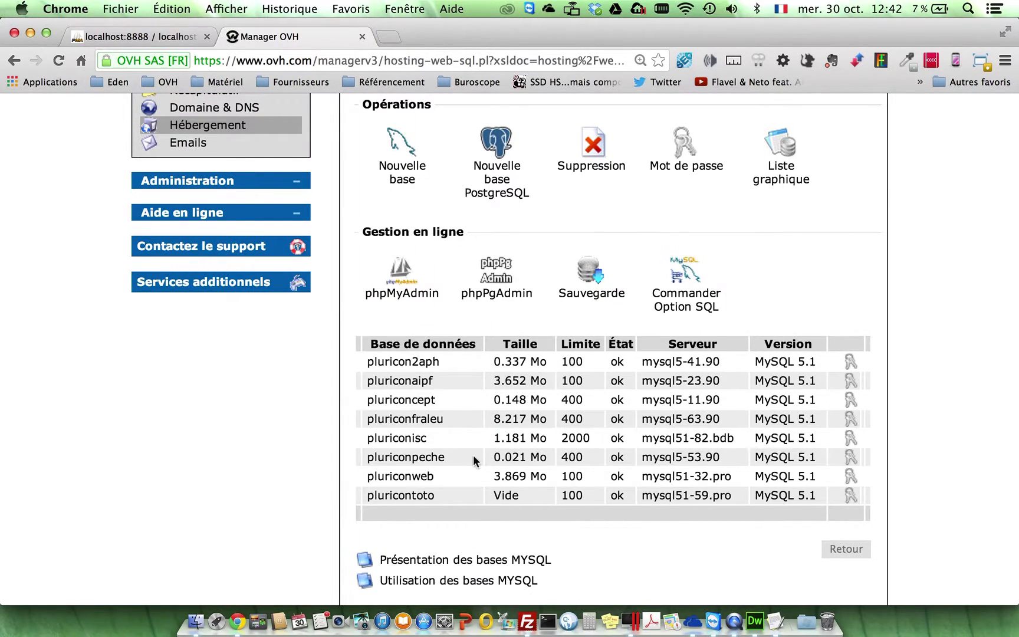
pyautogui.doubleClick(387, 495)
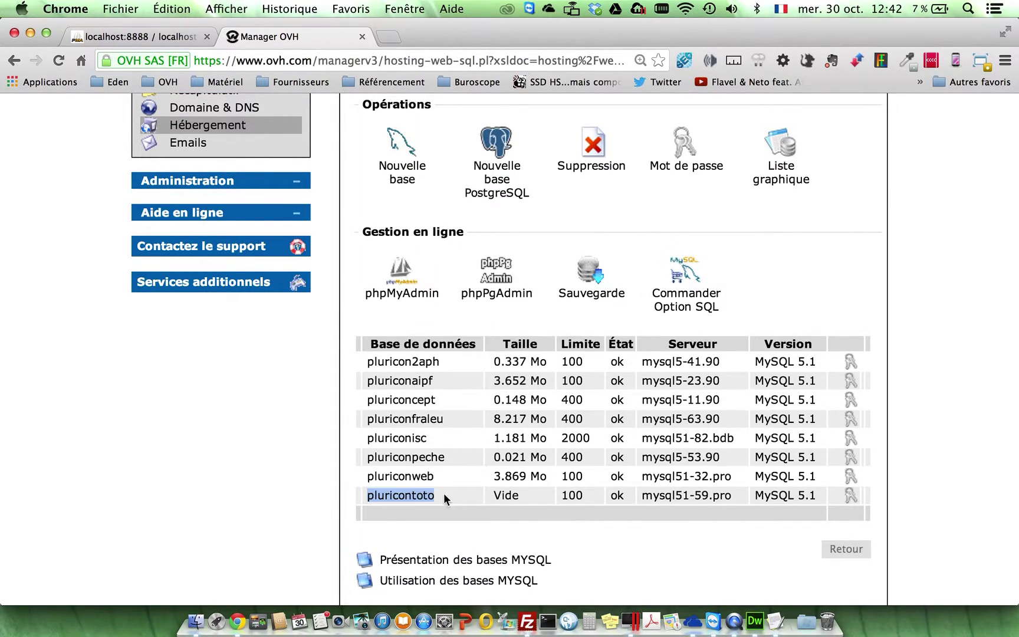
pyautogui.click(849, 498)
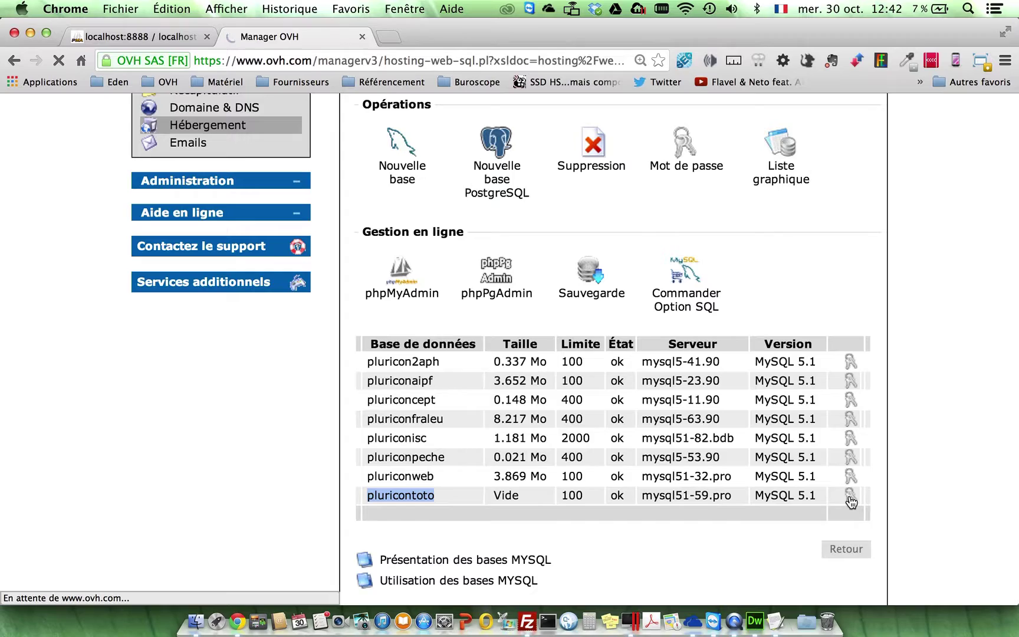
pyautogui.click(595, 340)
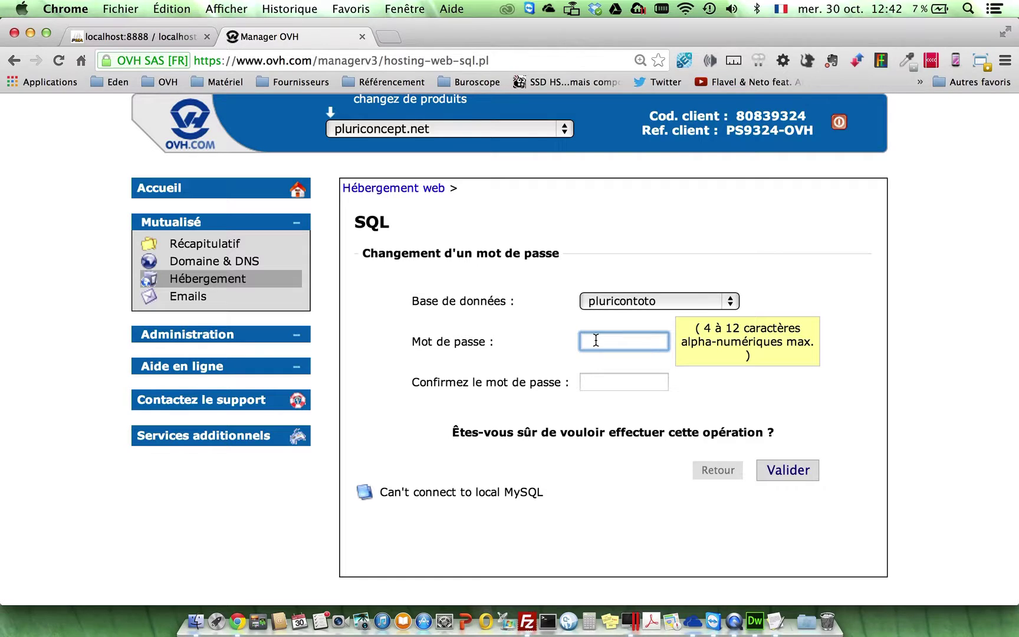
pyautogui.write('••••••••••')
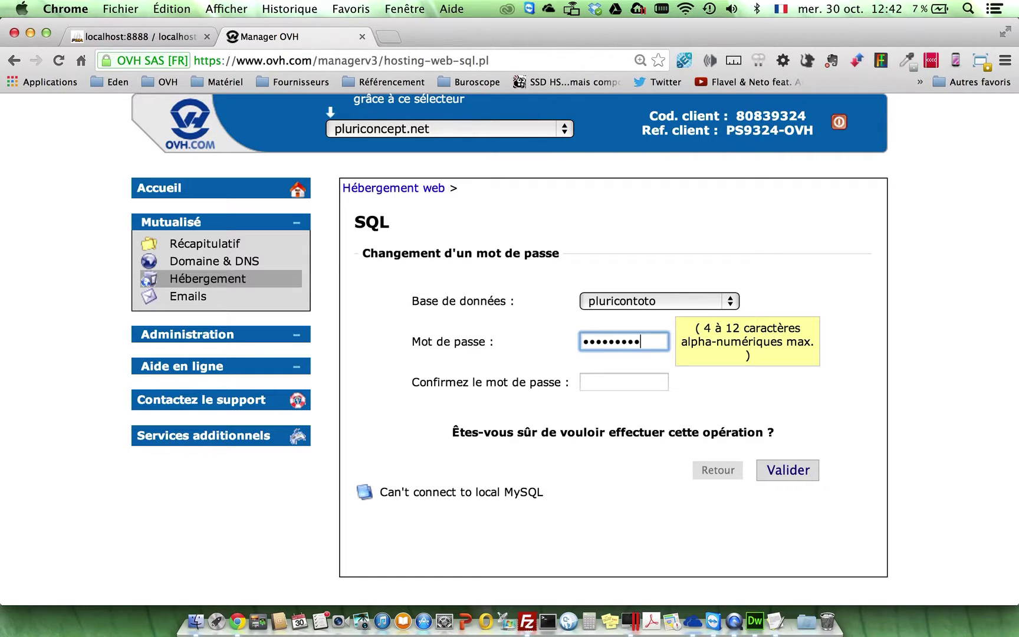
pyautogui.press('Tab')
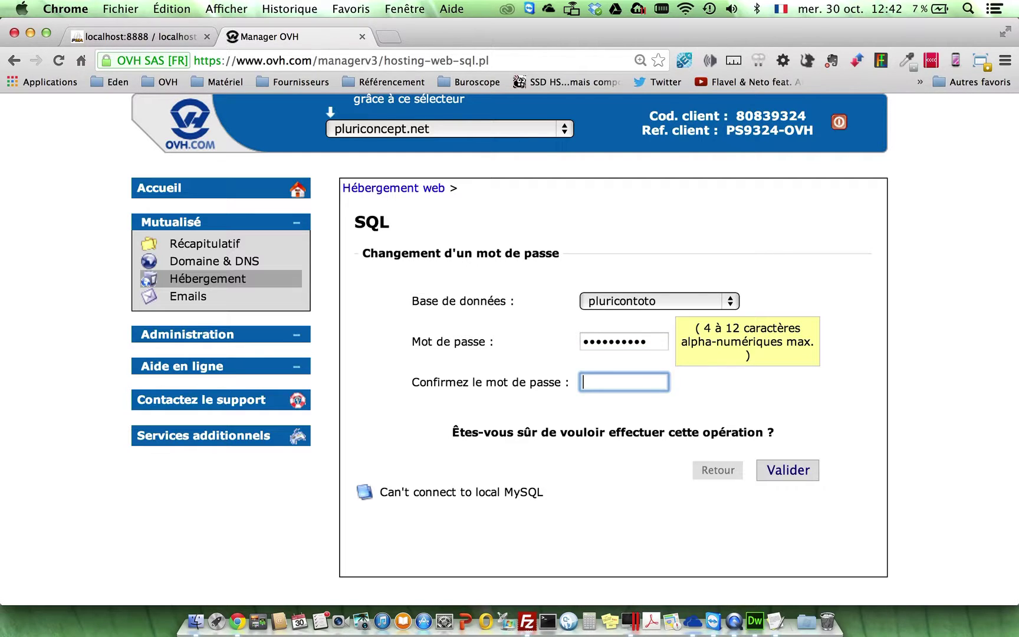
pyautogui.write('••••••••••')
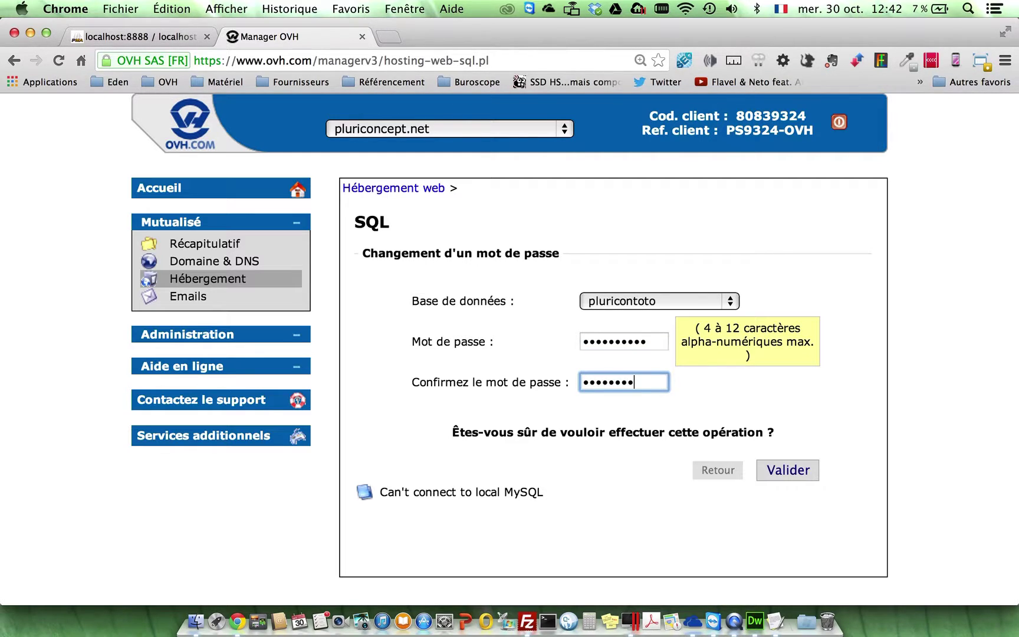
pyautogui.click(790, 472)
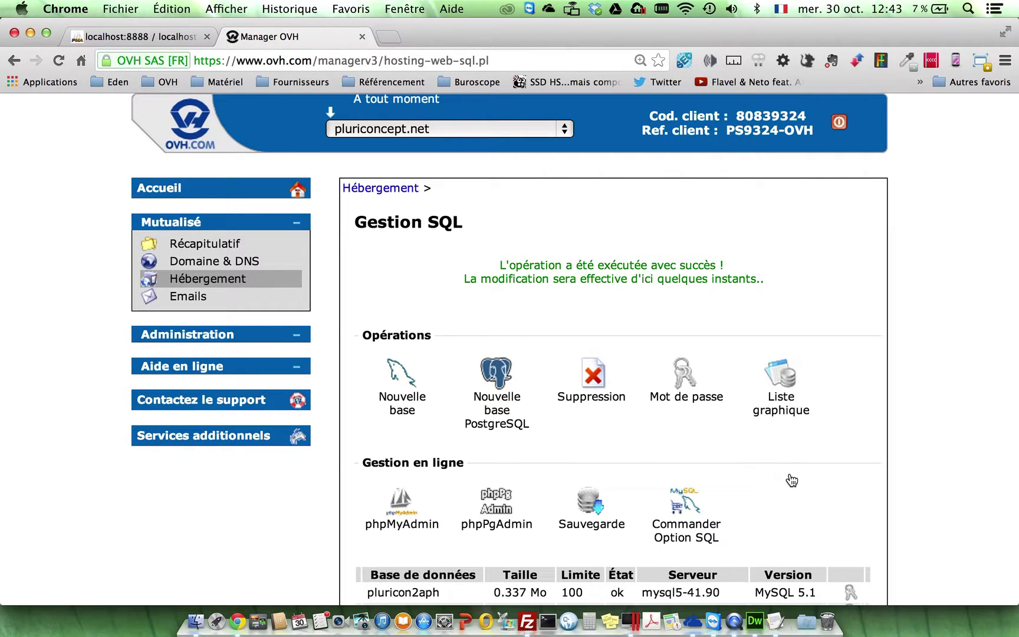
# Check the server name of the pluricontoto database and open the phpMyAdmin connection page
pyautogui.scroll(-5, 698, 464)
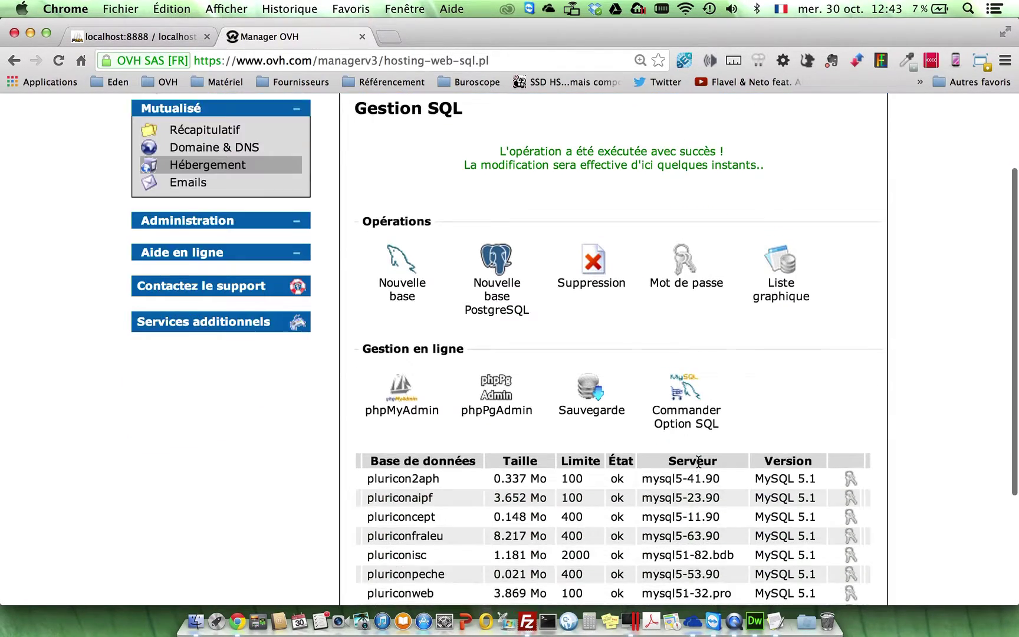
pyautogui.scroll(-4, 698, 464)
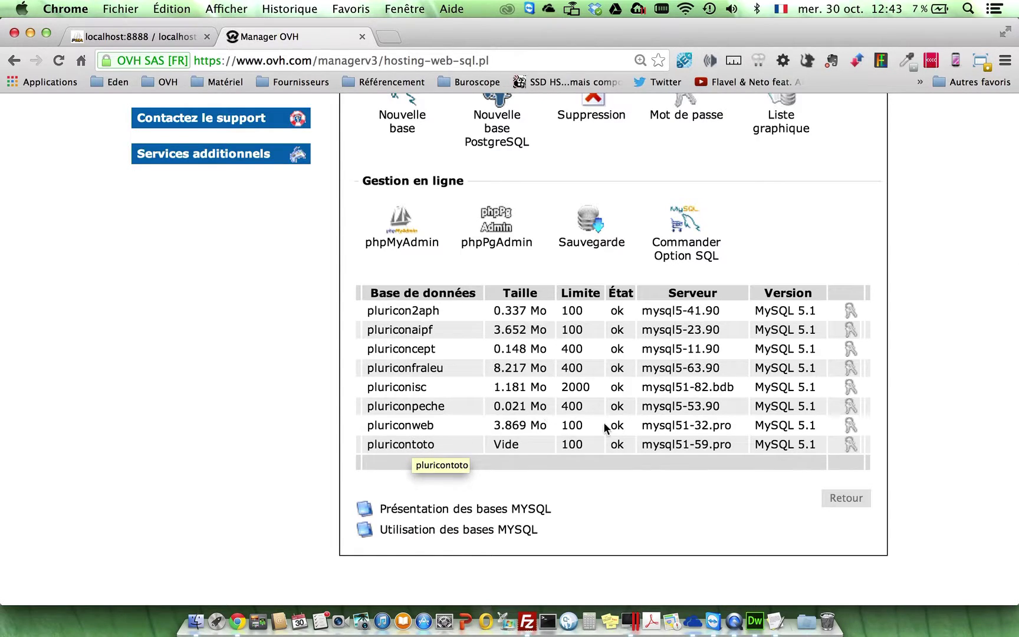
pyautogui.moveTo(642, 443); pyautogui.dragTo(725, 439)
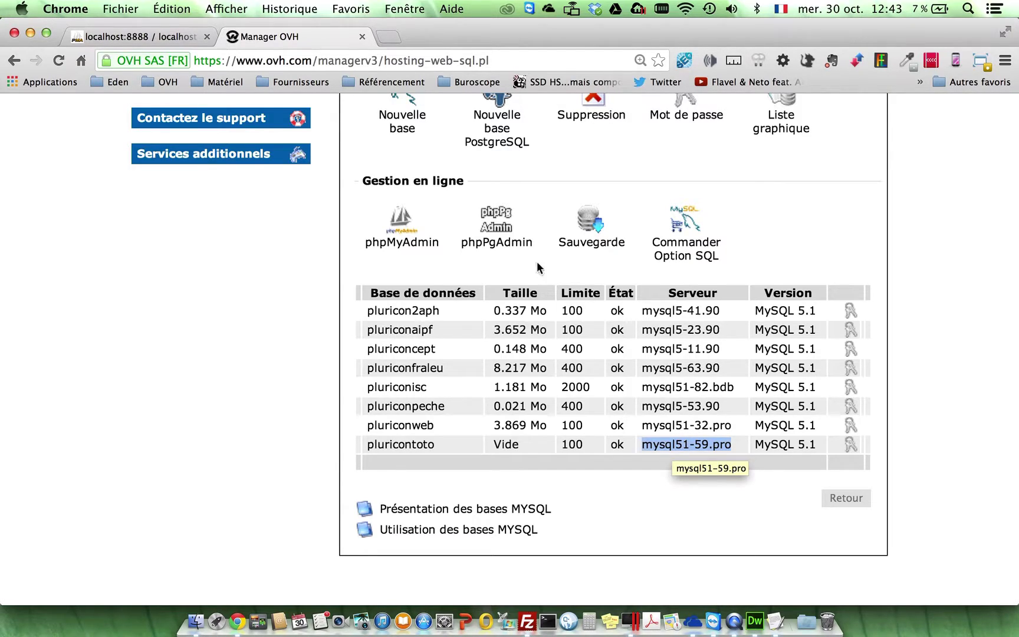
pyautogui.click(399, 218)
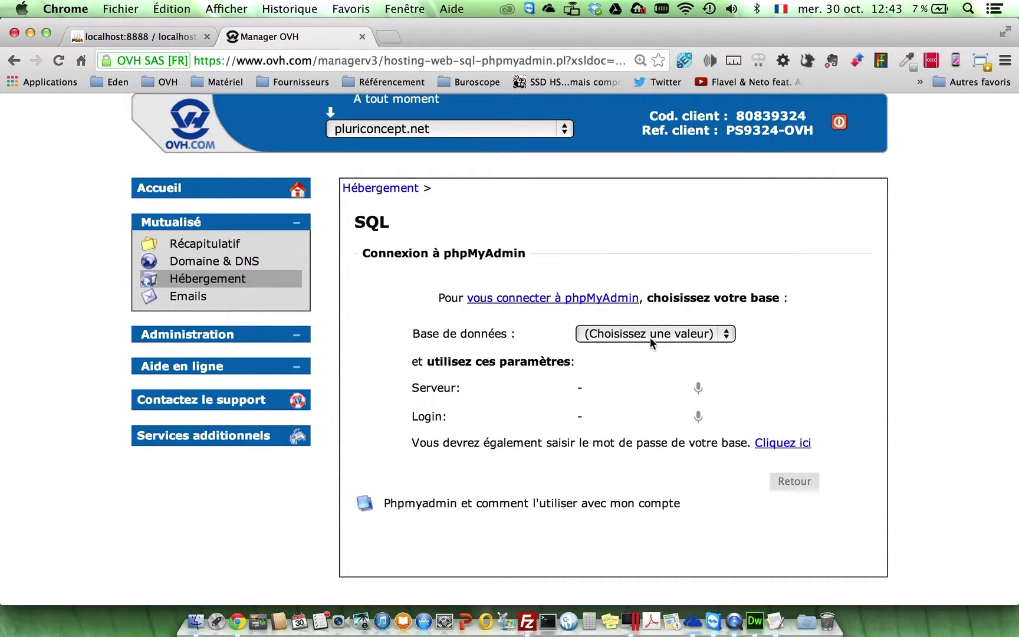
# Select the pluricontoto database to get its connection settings and open the phpMyAdmin login page
pyautogui.click(656, 334)
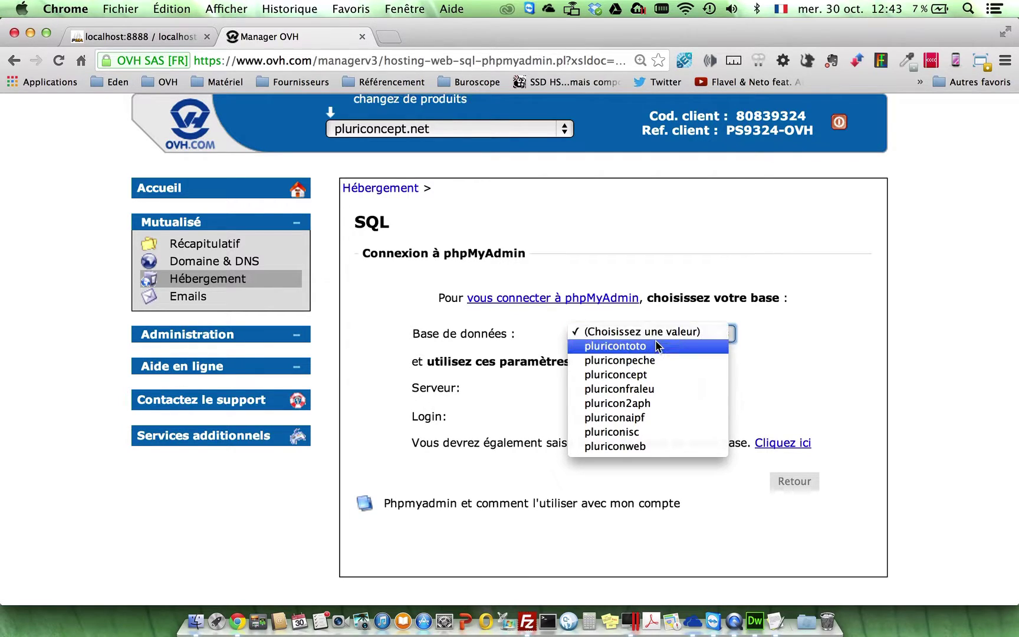
pyautogui.click(655, 346)
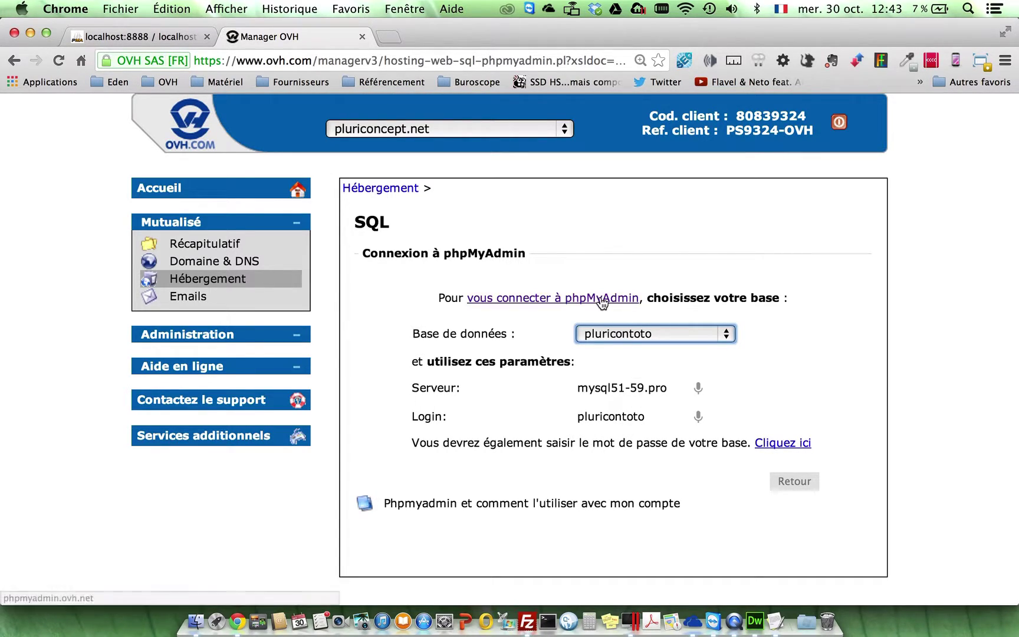
pyautogui.click(567, 299)
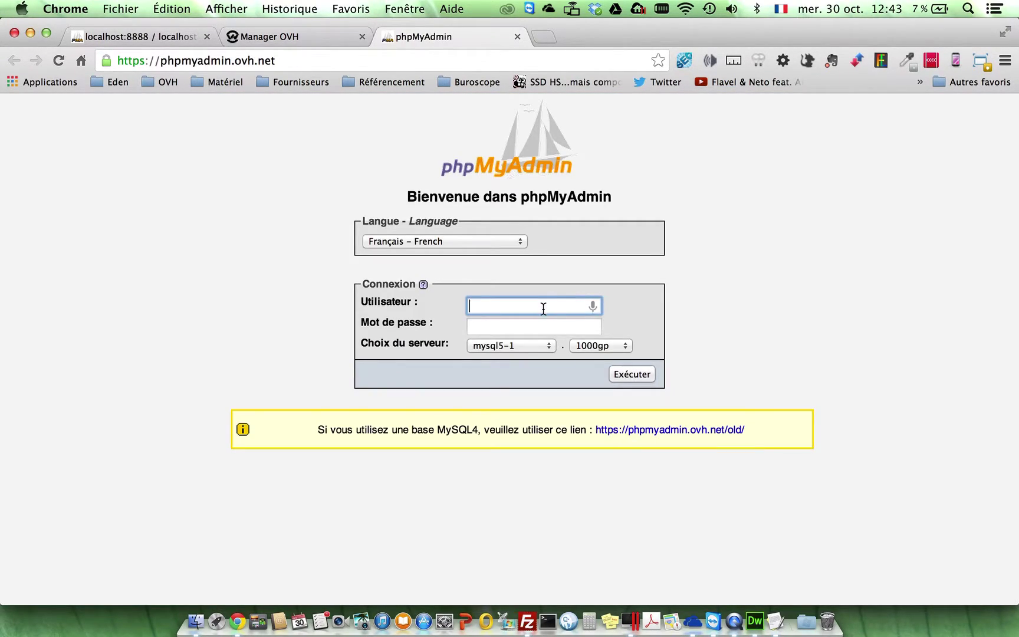
# Choose mysql51-59 with the pro suffix as the login server, checking it against the settings in the OVH manager
pyautogui.click(520, 348)
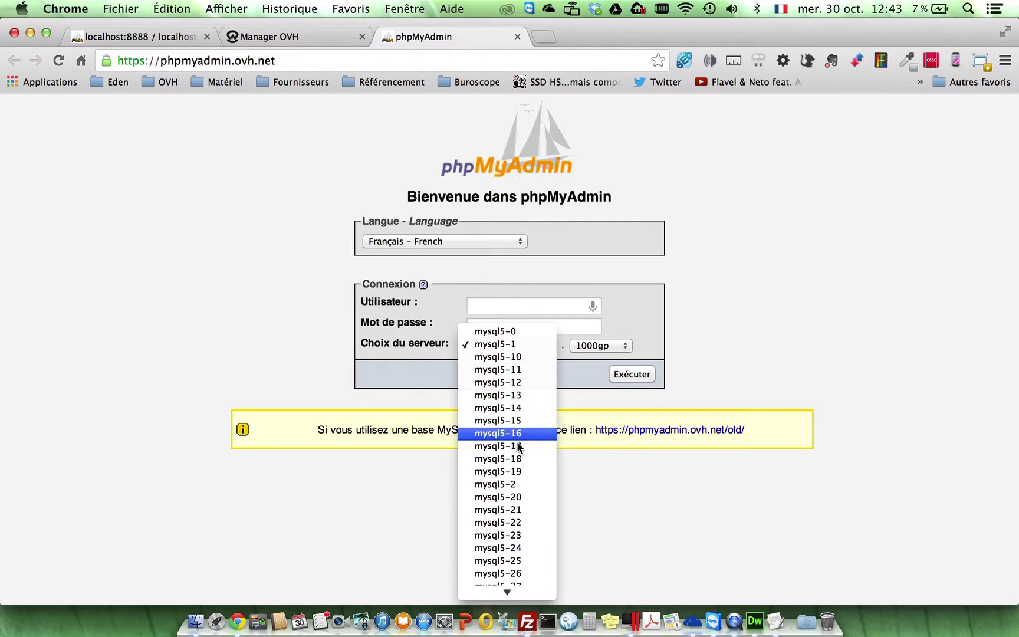
pyautogui.moveTo(498, 602)
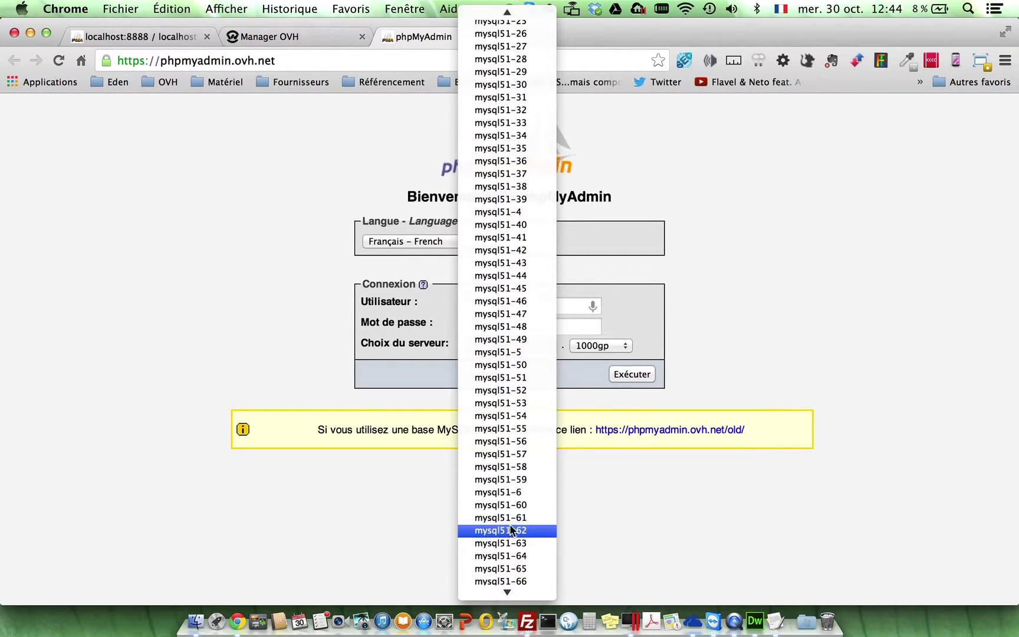
pyautogui.click(516, 481)
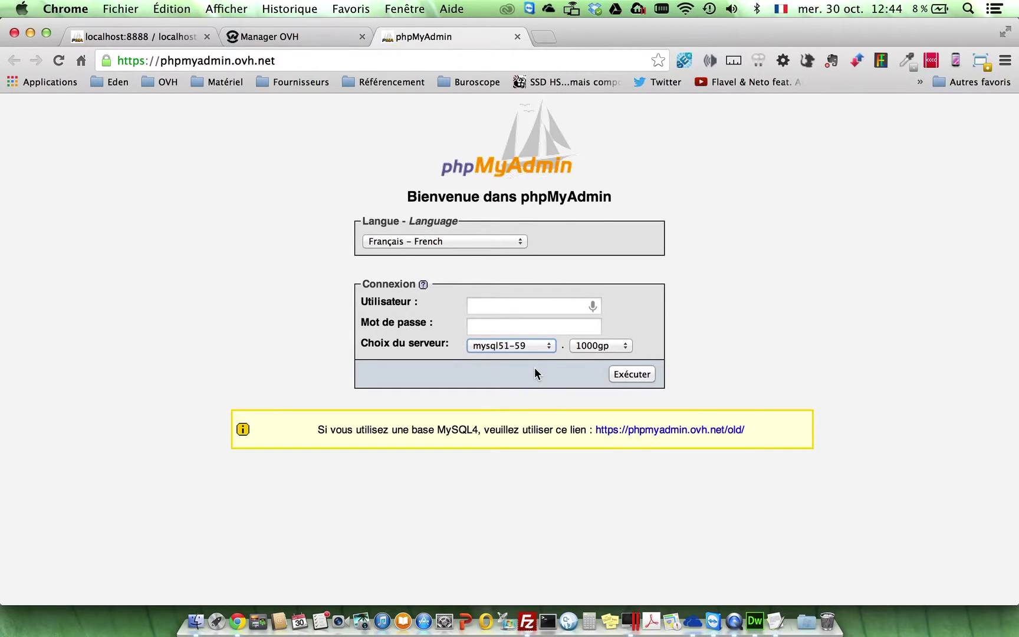
pyautogui.click(595, 346)
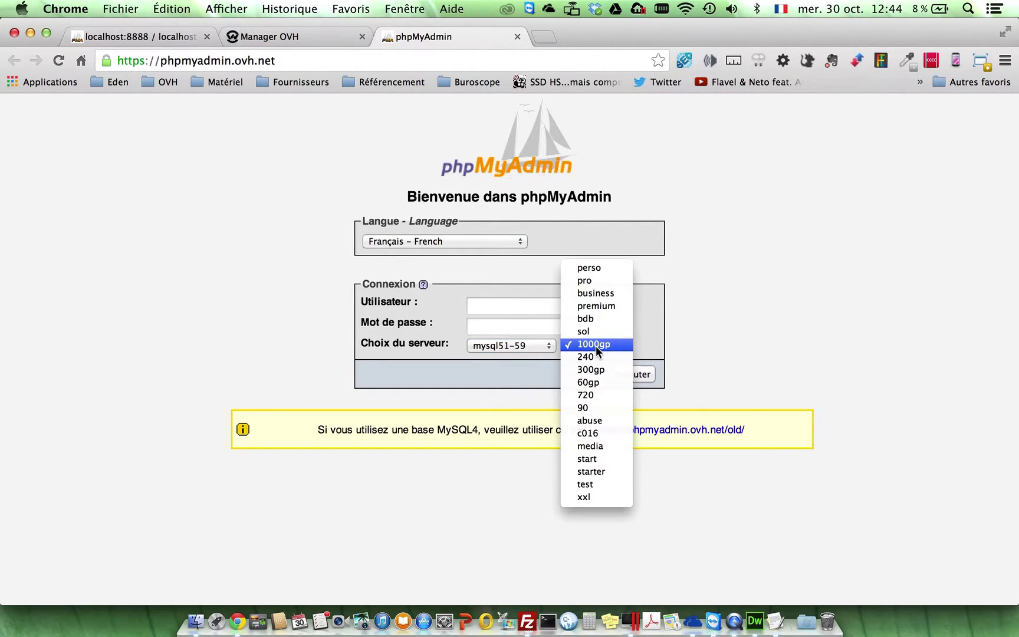
pyautogui.click(603, 266)
pyautogui.click(309, 37)
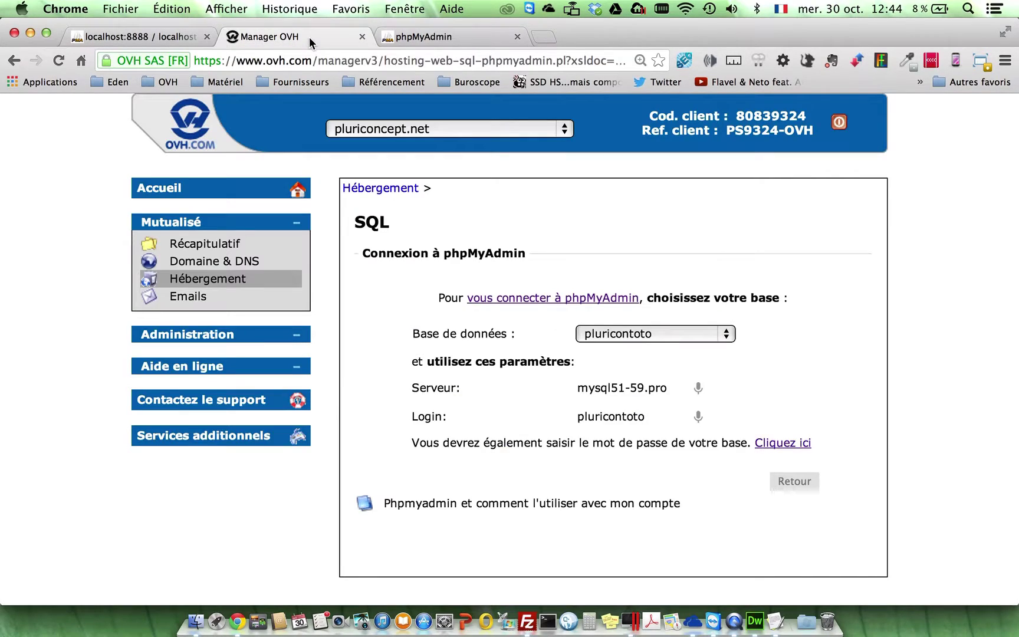
pyautogui.click(413, 37)
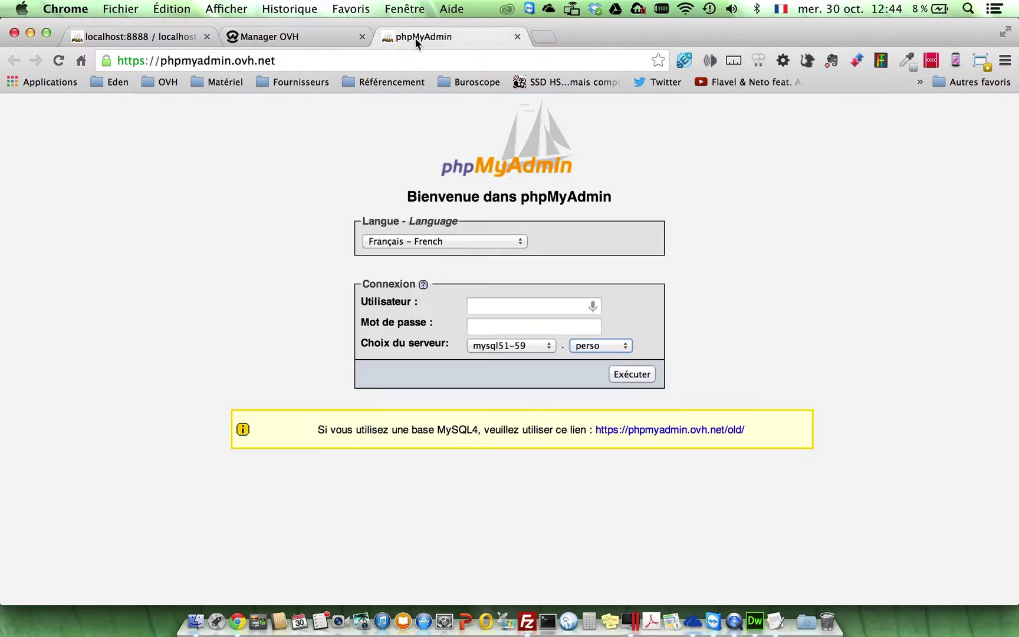
pyautogui.click(584, 347)
pyautogui.click(609, 358)
# Log in to phpMyAdmin as pluricontoto with the database password, and decline saving the password for this site
pyautogui.click(528, 303)
pyautogui.write('plurin')
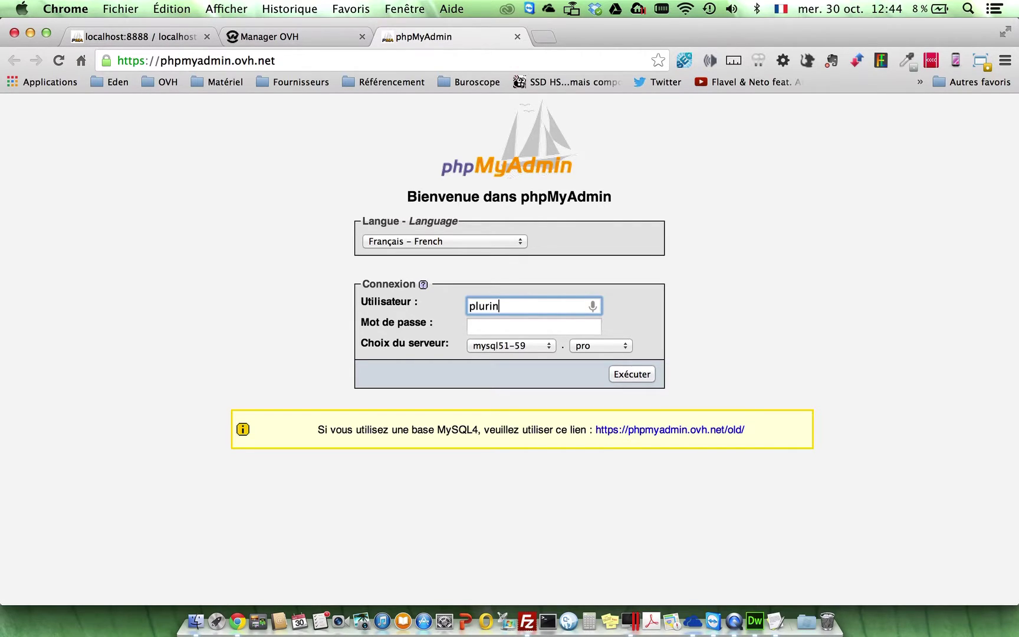
pyautogui.press('BackSpace')
pyautogui.write('contoto')
pyautogui.press('Tab')
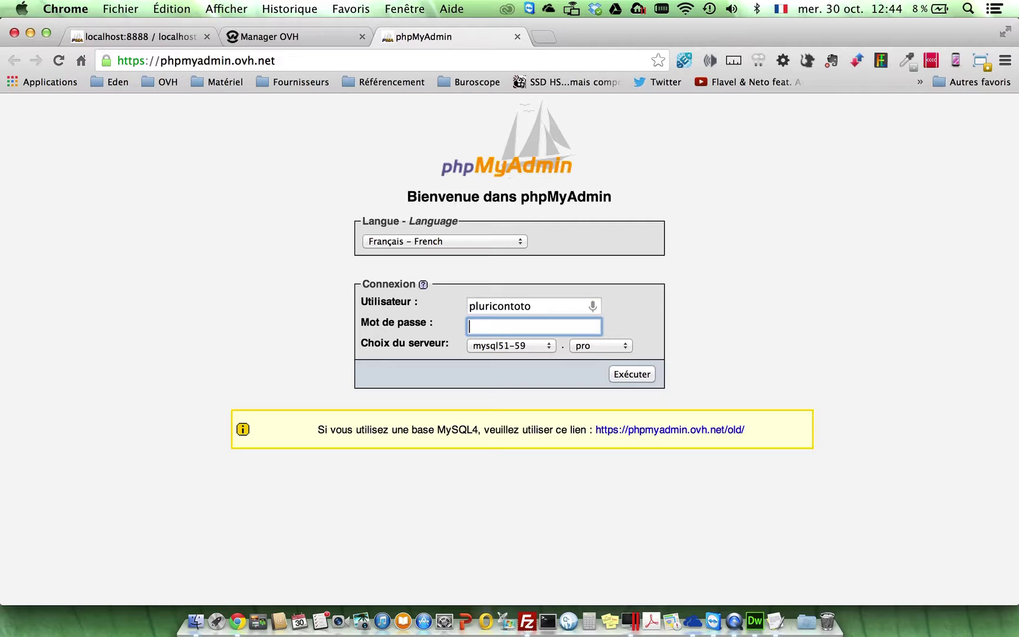
pyautogui.write('••••••••••')
pyautogui.click(646, 377)
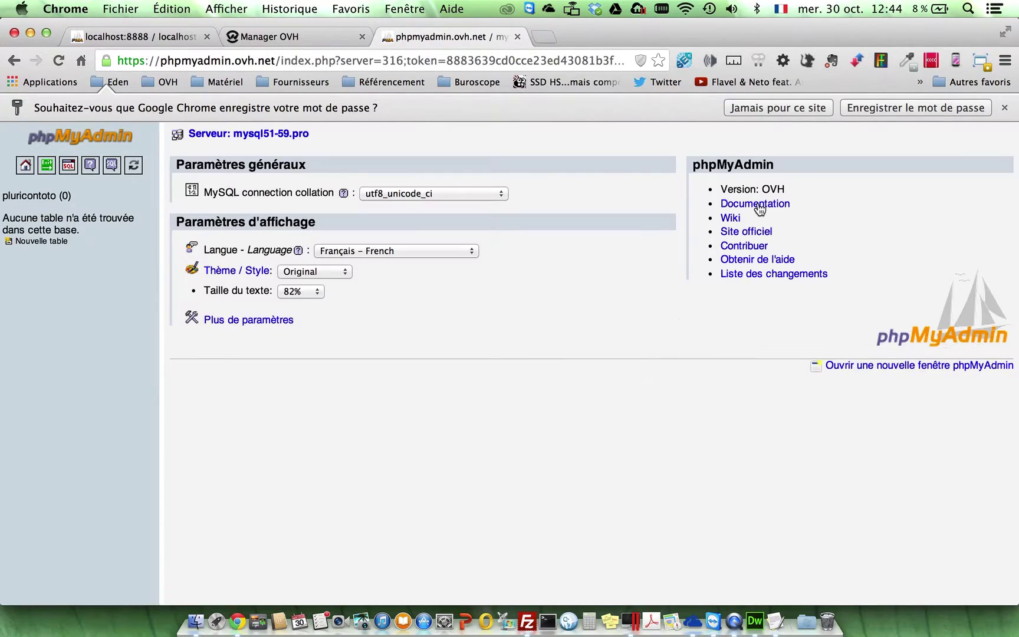
pyautogui.click(800, 106)
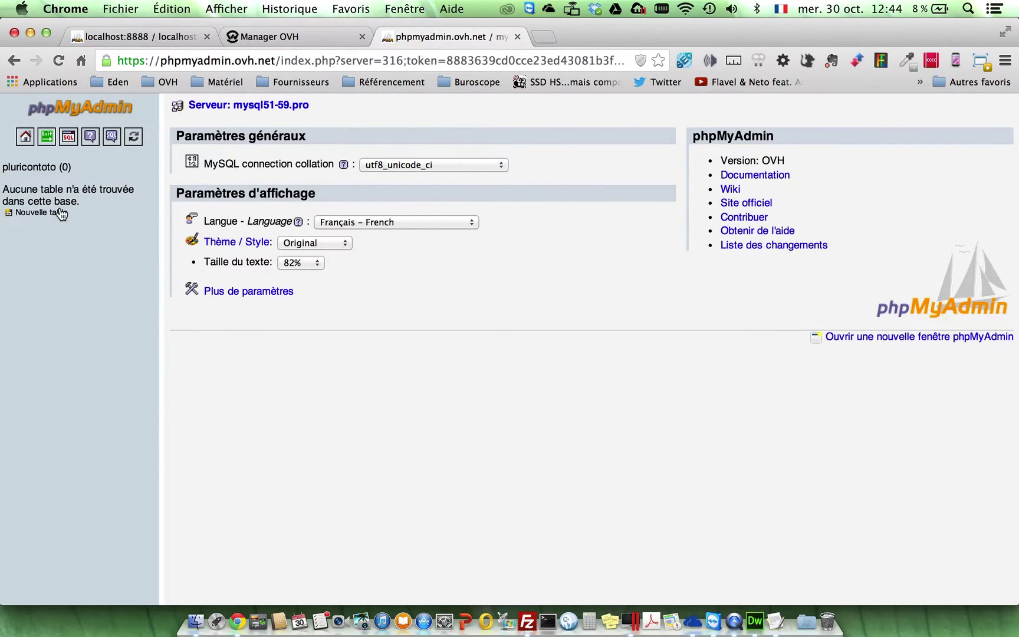
# Try to import wordpress.sql.rtf from the WordPress folder in www into the pluricontoto database
pyautogui.click(36, 168)
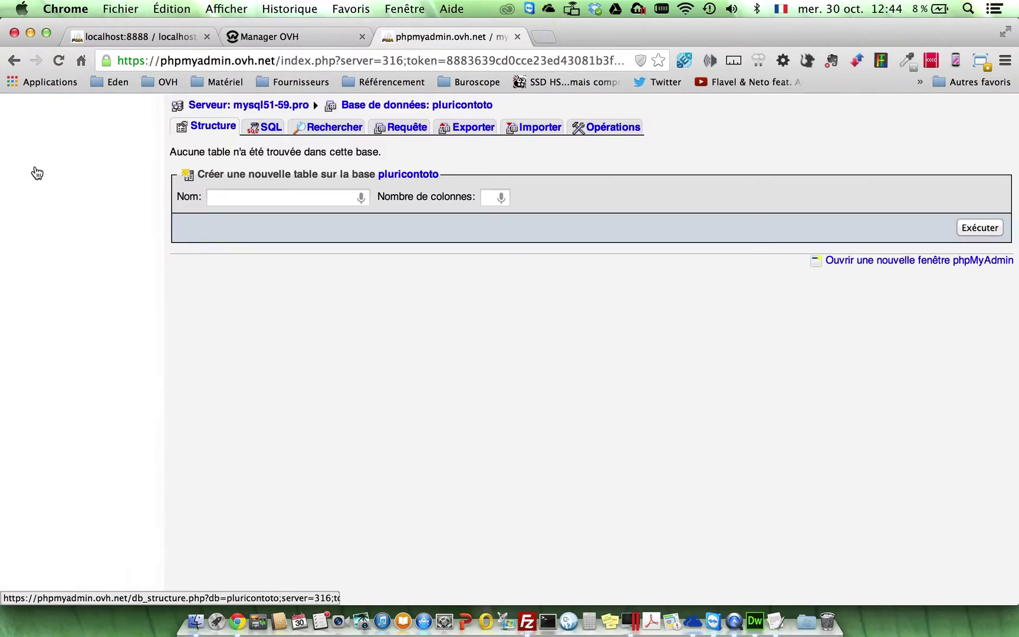
pyautogui.click(519, 136)
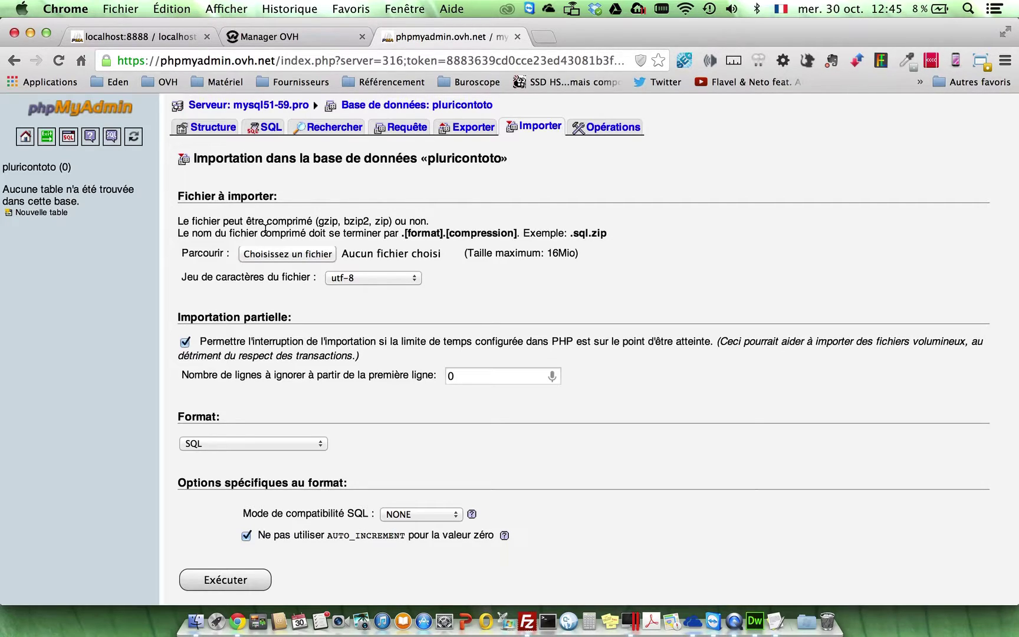
pyautogui.click(268, 253)
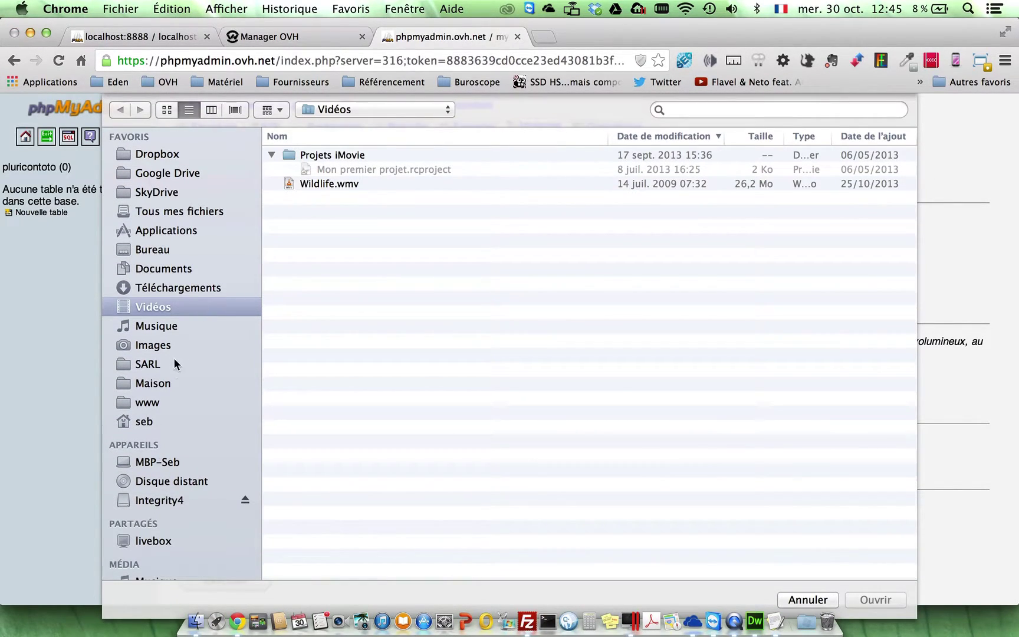
pyautogui.click(150, 407)
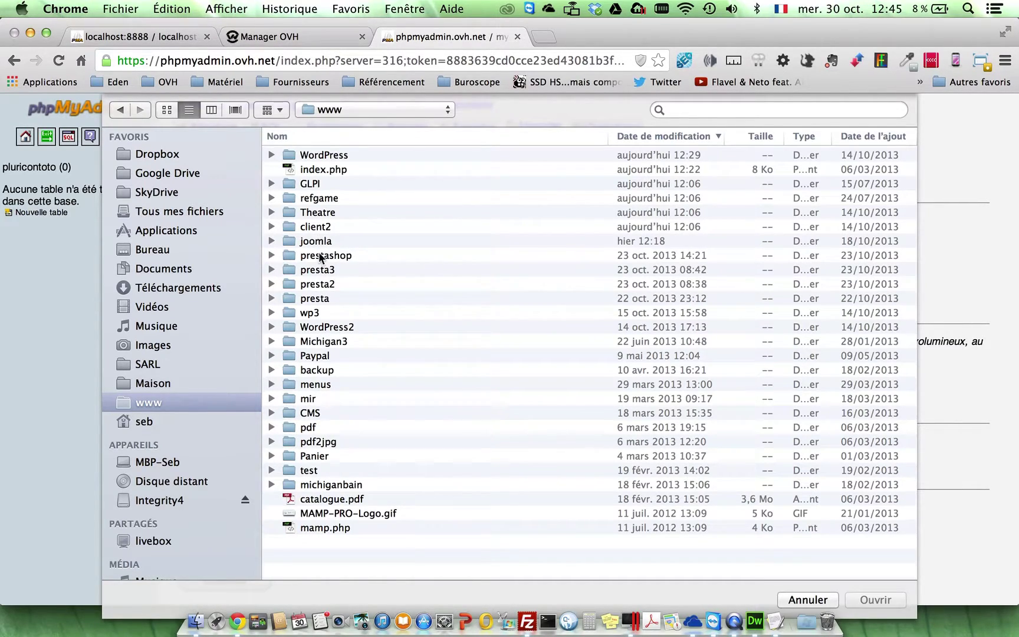
pyautogui.doubleClick(318, 156)
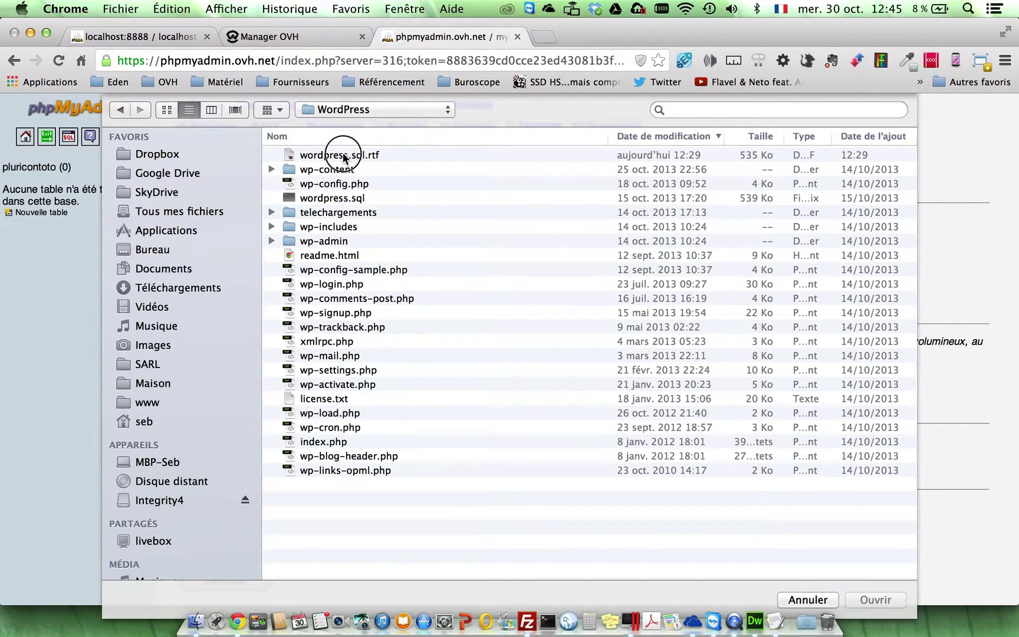
pyautogui.click(343, 155)
pyautogui.doubleClick(344, 156)
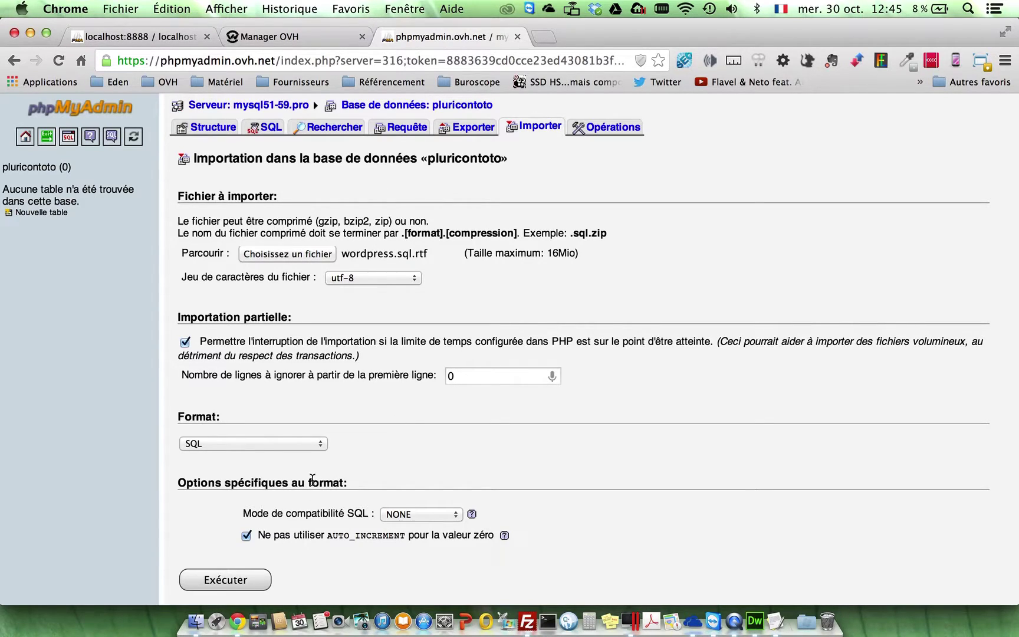
pyautogui.click(247, 581)
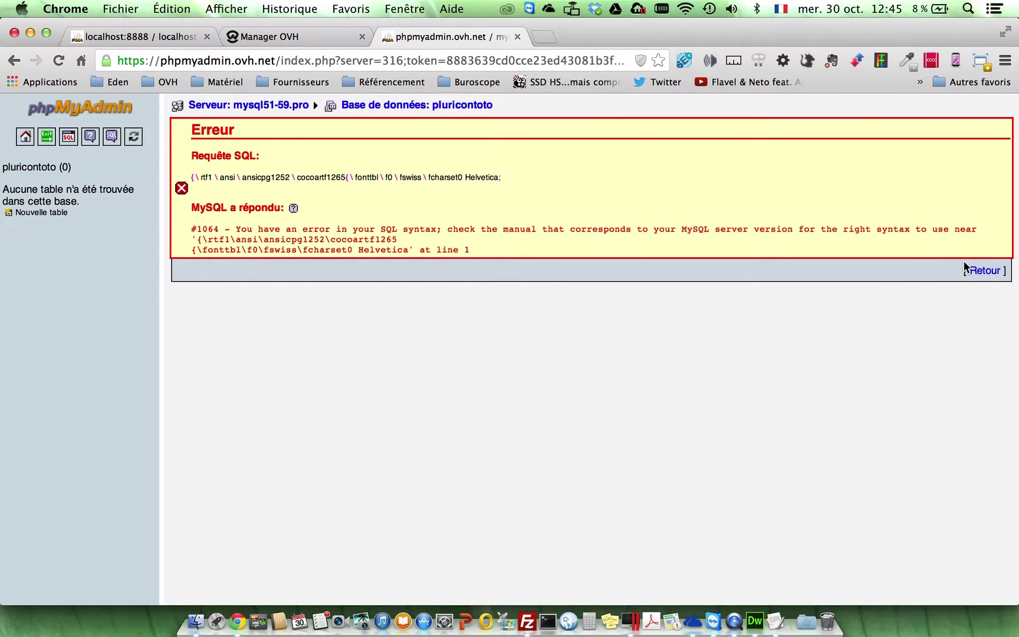
pyautogui.click(983, 270)
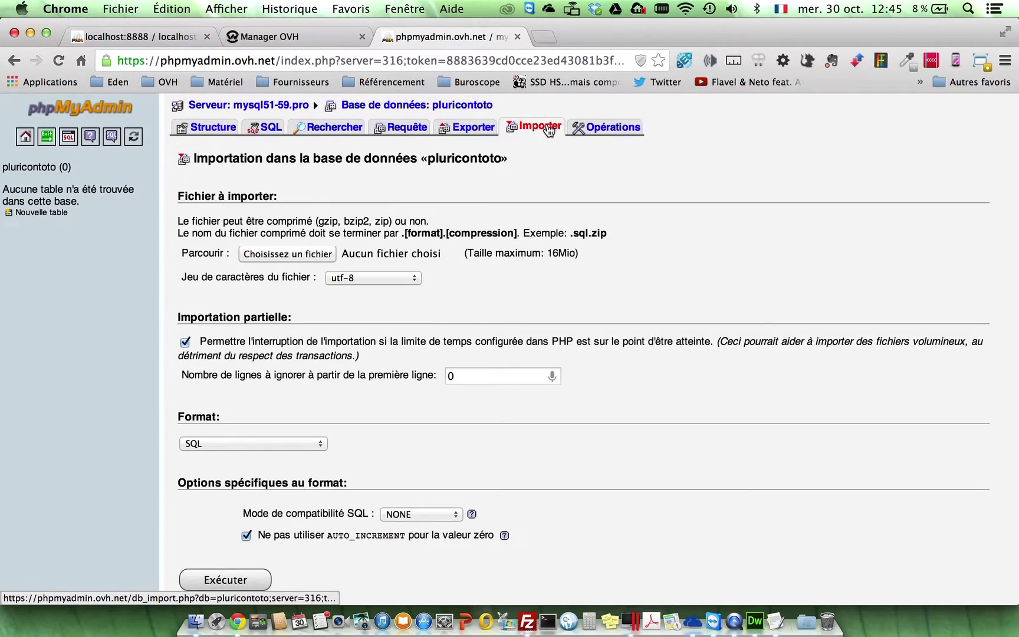
# Open the SQL query page for pluricontoto, and copy the full contents of wordpress.sql.rtf from the WordPress folder in TextEdit
pyautogui.click(262, 128)
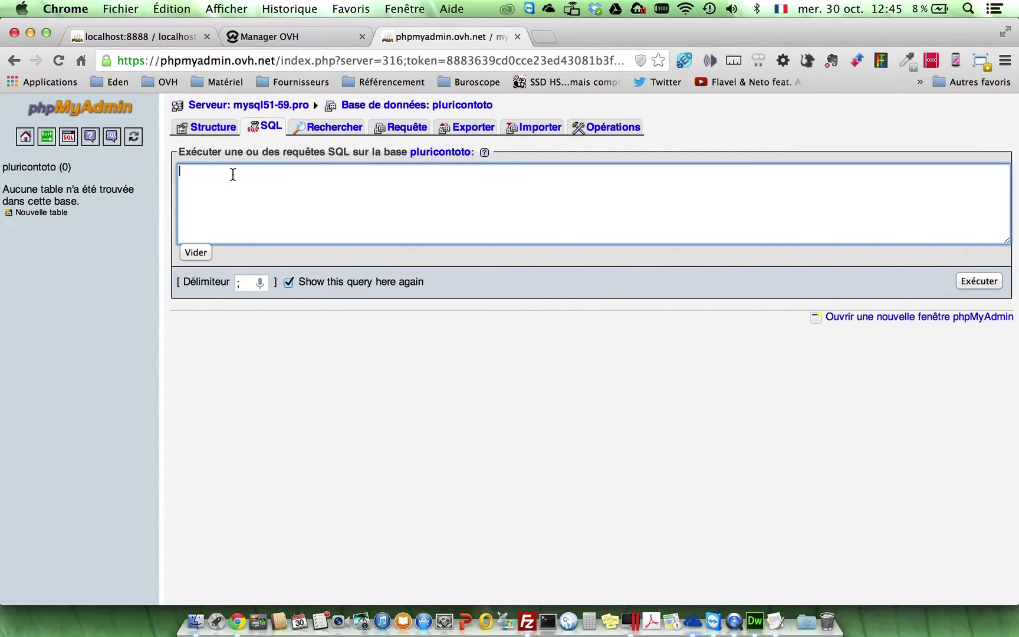
pyautogui.click(779, 616)
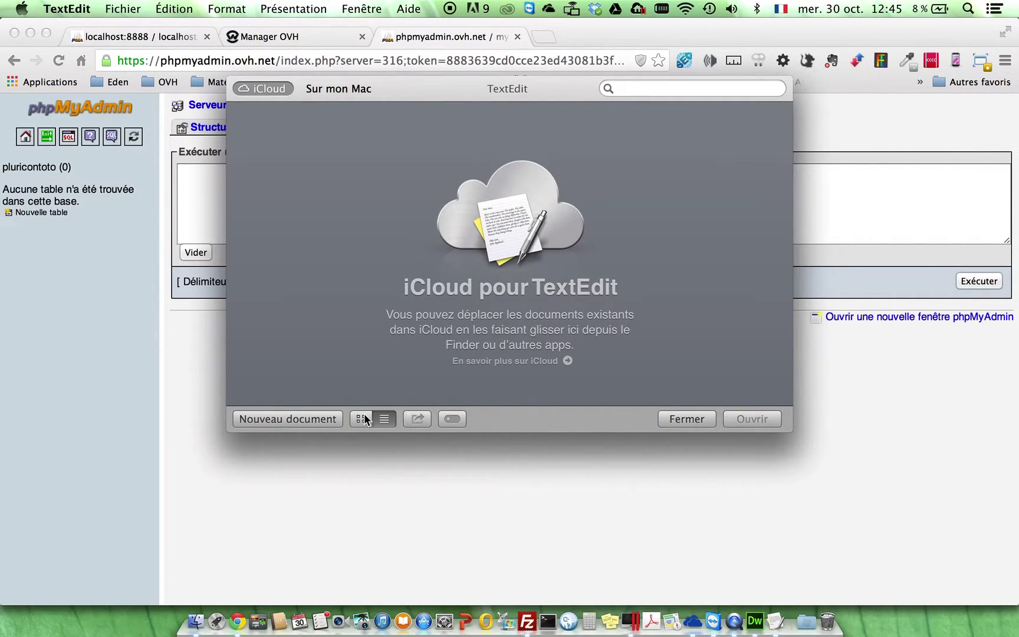
pyautogui.click(676, 419)
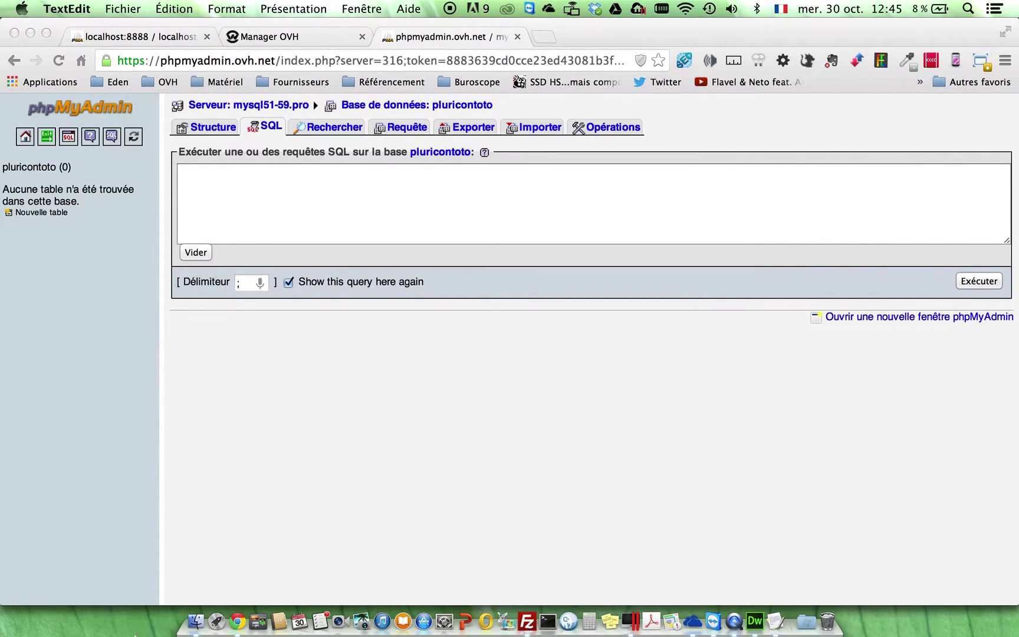
pyautogui.click(172, 599)
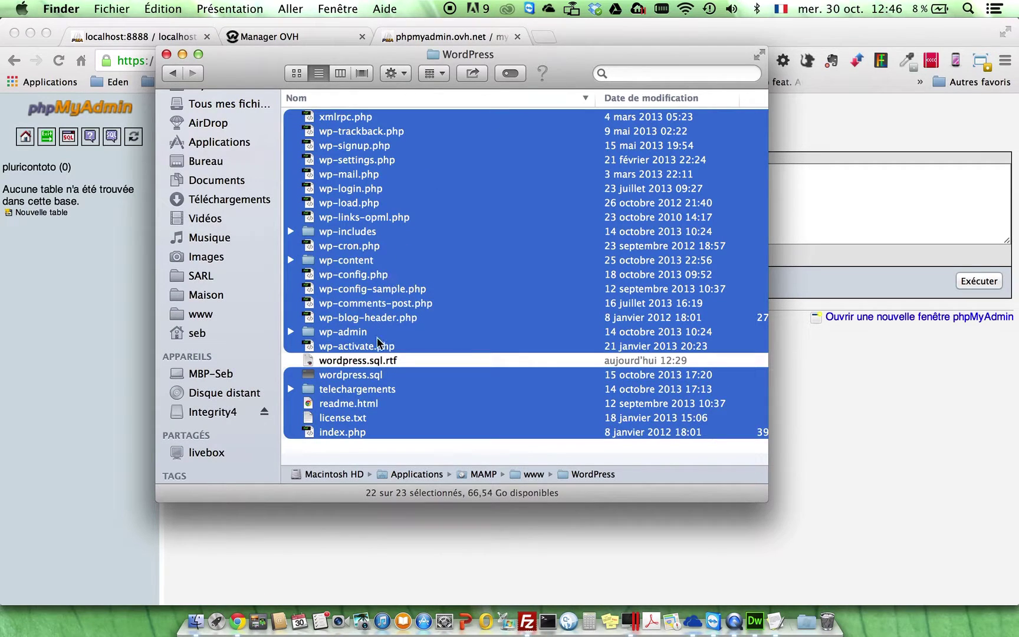
pyautogui.click(417, 361)
pyautogui.doubleClick(416, 361)
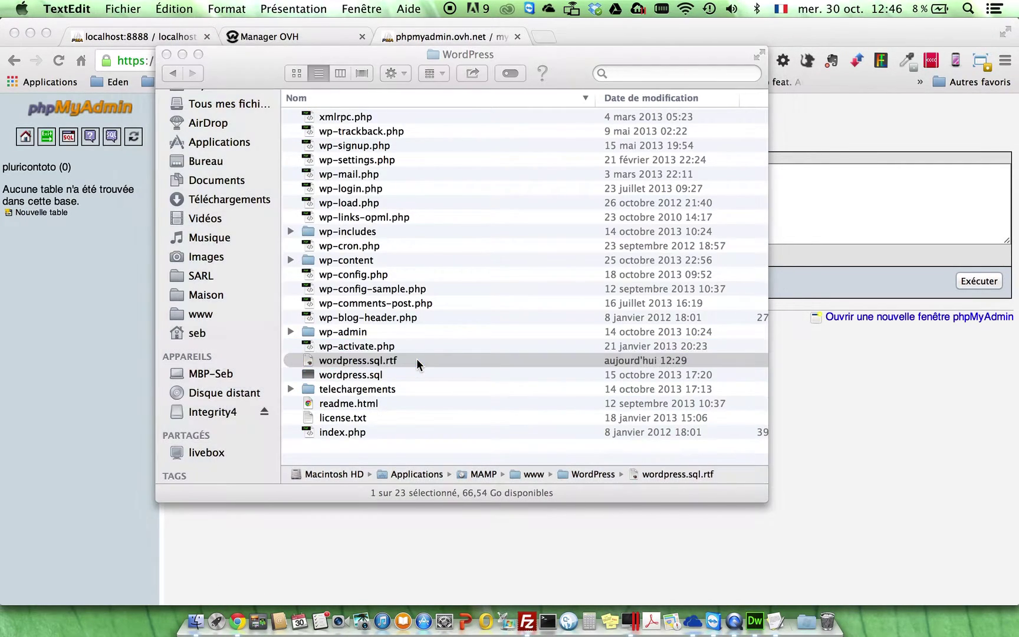
pyautogui.click(357, 260)
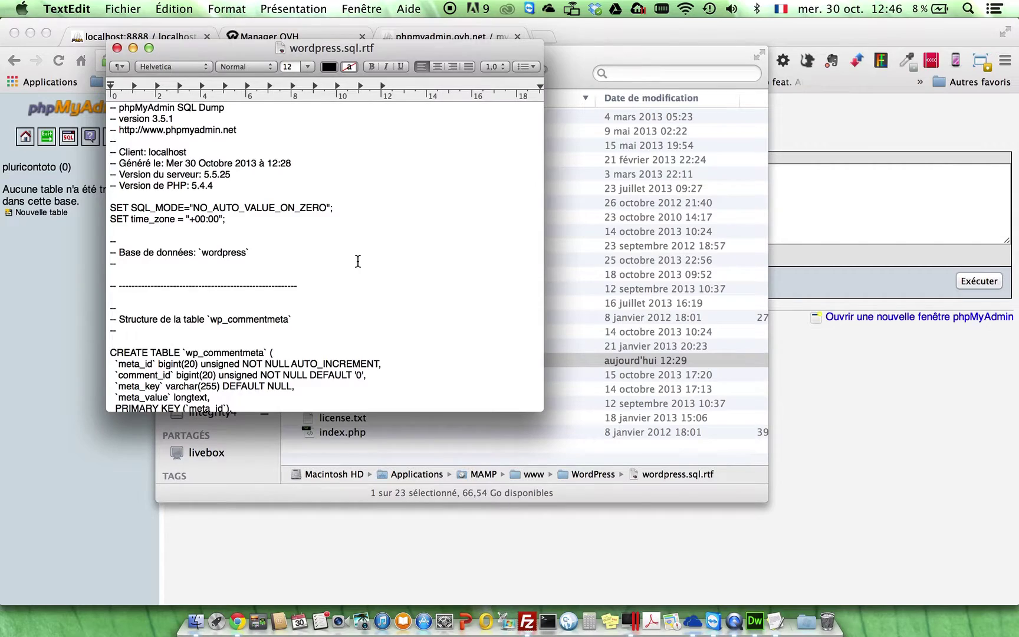
pyautogui.press('super+a')
pyautogui.press('super+c')
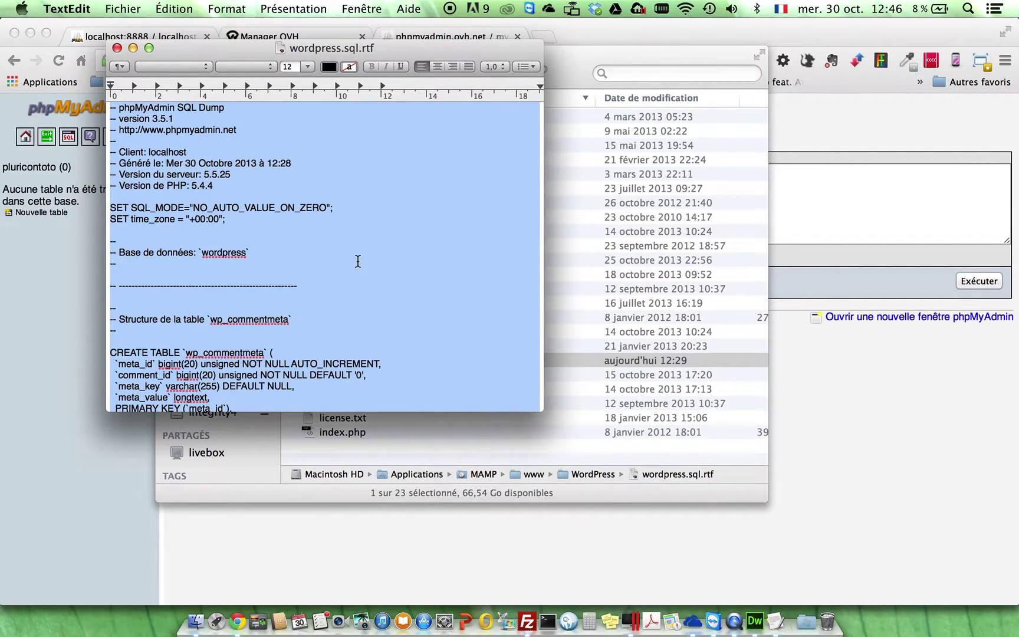
# Switch back to phpMyAdmin in Chrome, paste the copied SQL dump into the pluricontoto query box and execute it
pyautogui.click(369, 528)
pyautogui.click(266, 183)
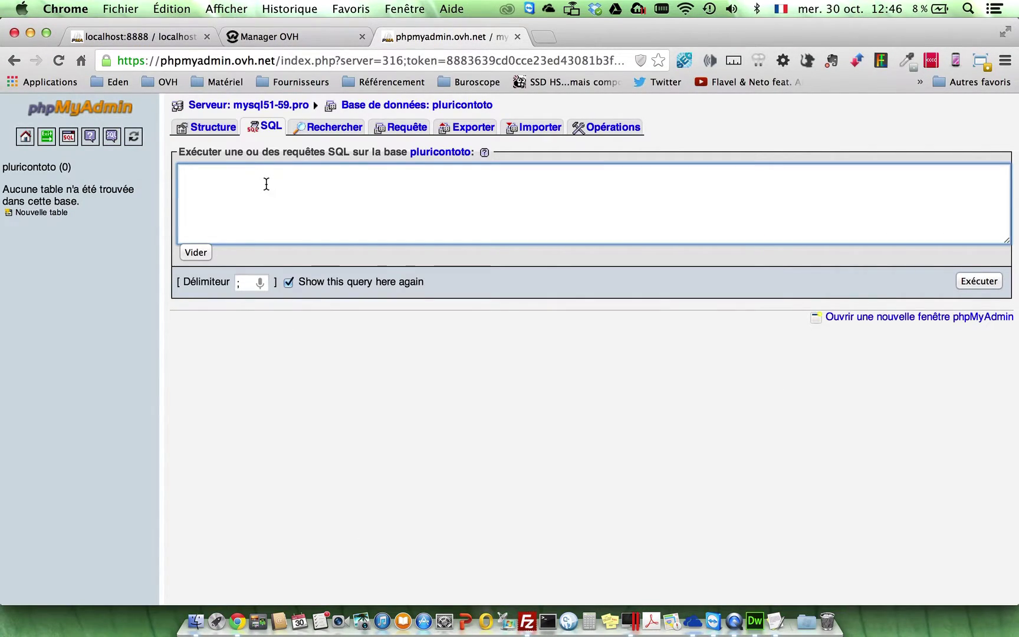
pyautogui.press('super+v')
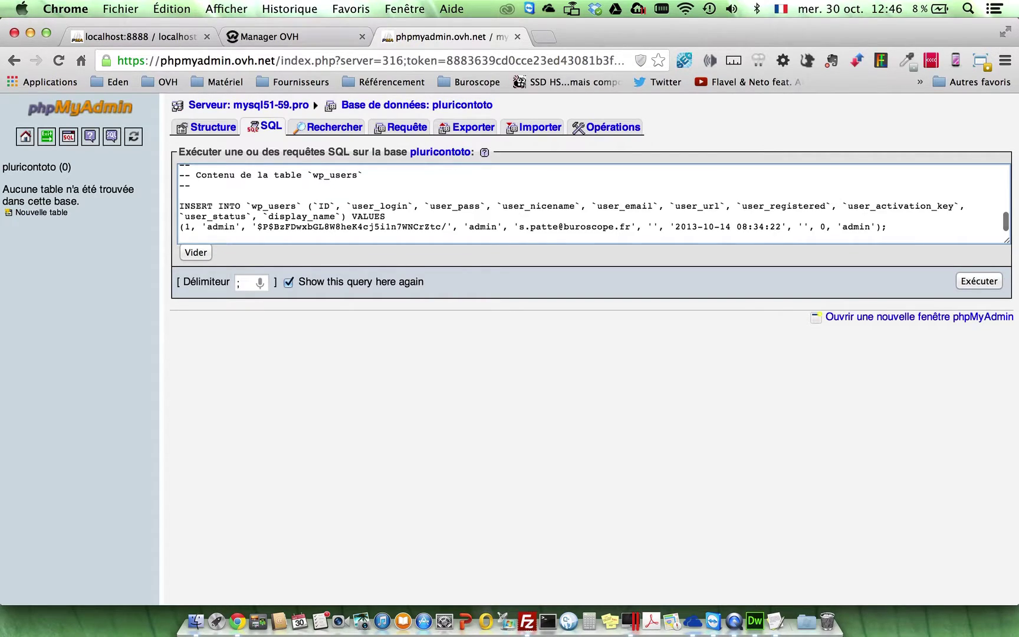
pyautogui.click(985, 282)
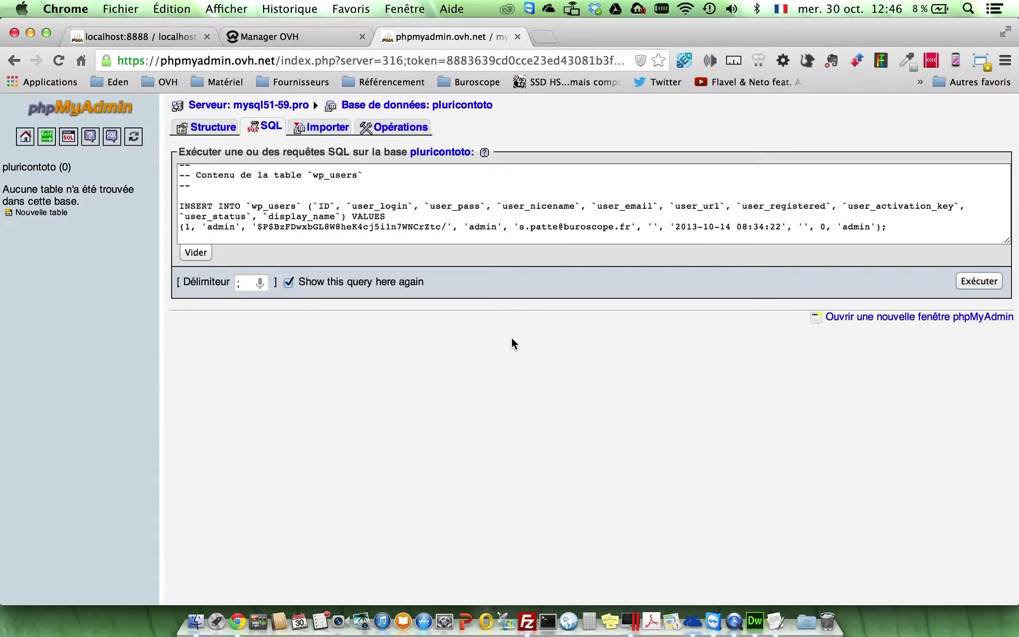
# Display the pluricontoto database structure with a refreshed table list, and browse the rows of the wp_options table
pyautogui.click(38, 168)
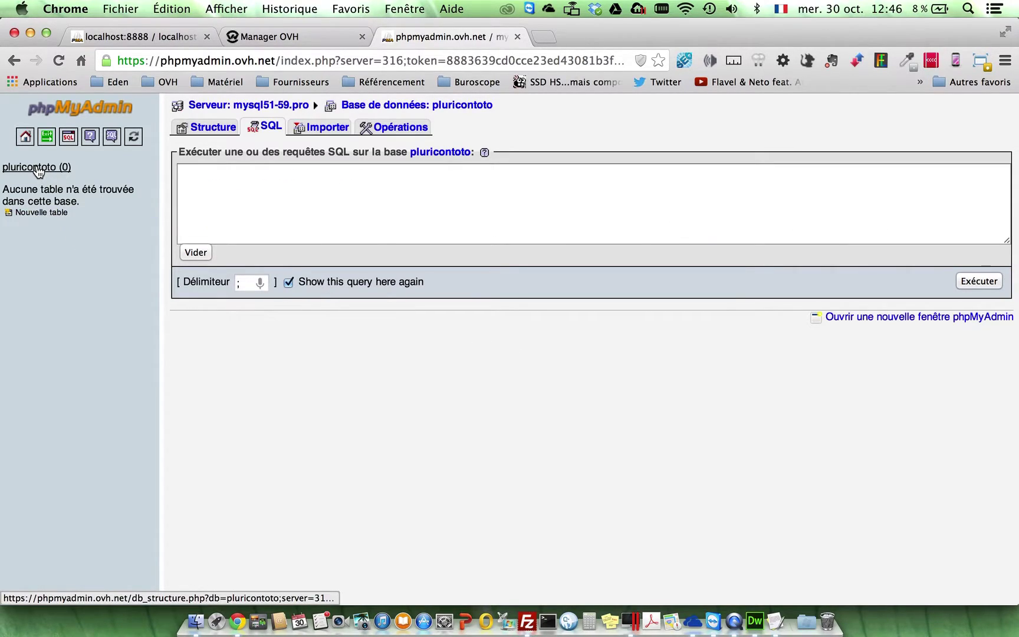
pyautogui.click(25, 169)
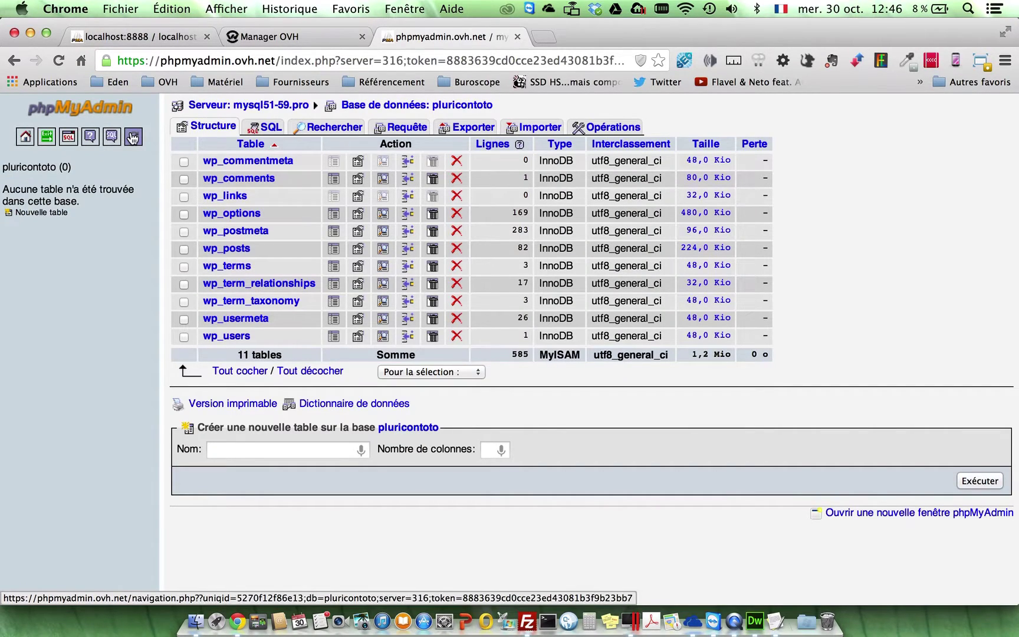
pyautogui.click(134, 137)
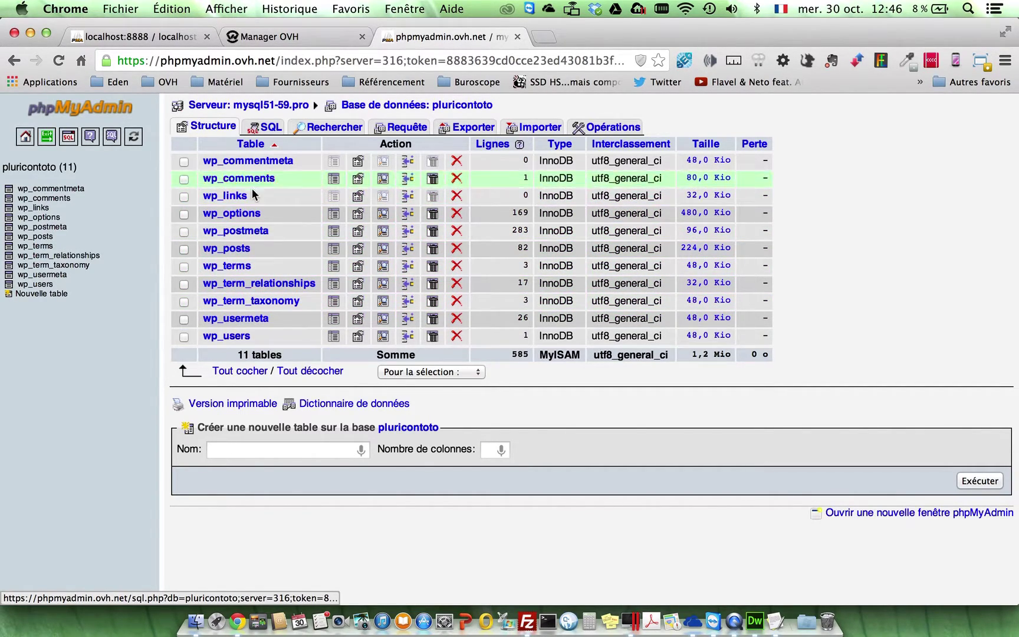
pyautogui.click(242, 213)
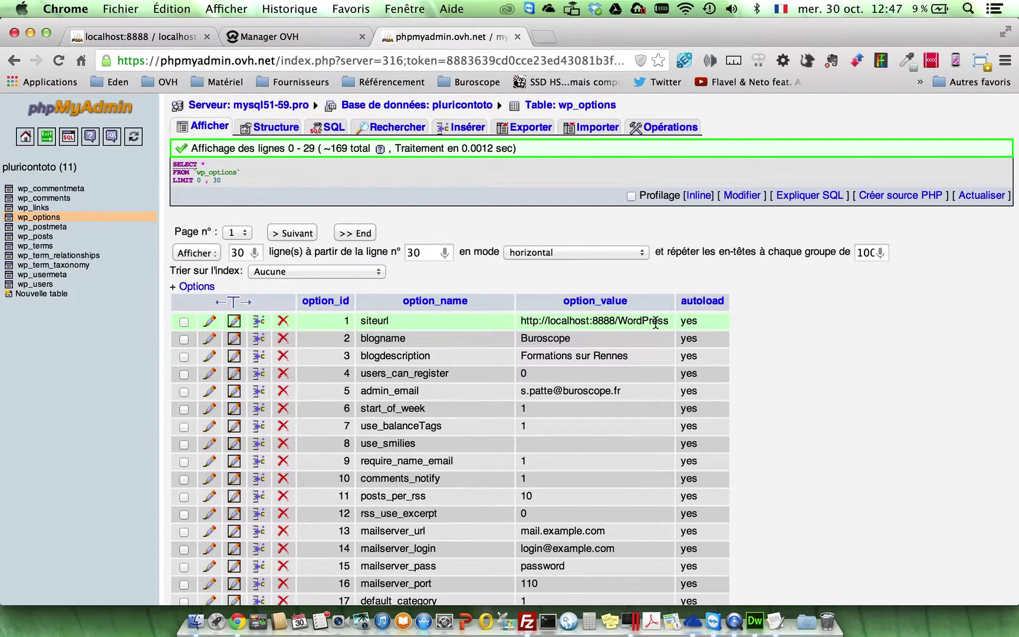
pyautogui.click(209, 323)
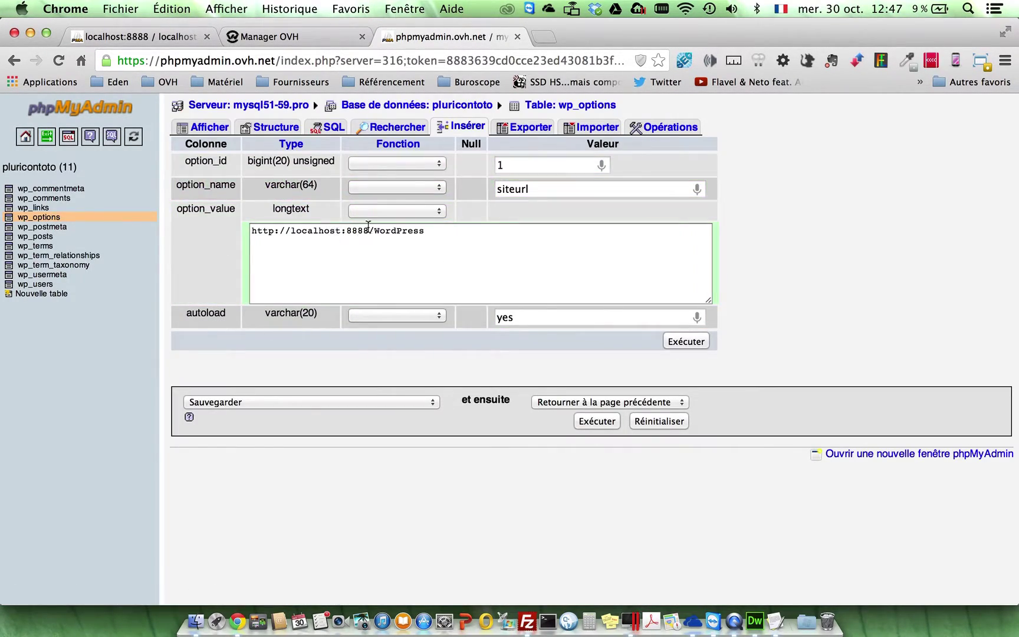
pyautogui.moveTo(432, 230); pyautogui.dragTo(291, 234)
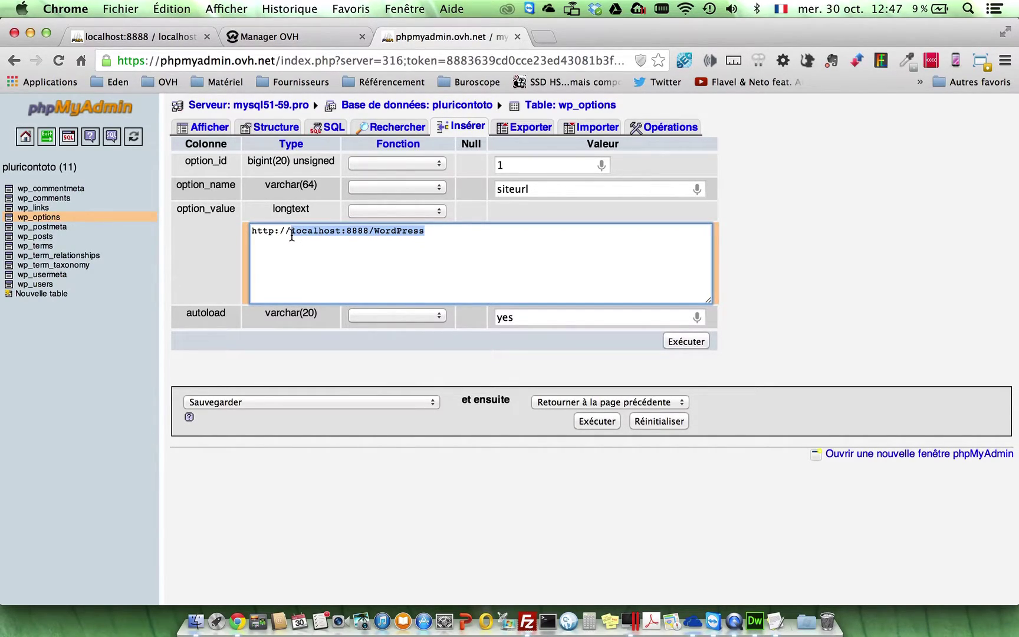
pyautogui.write('www.tartempion.fr')
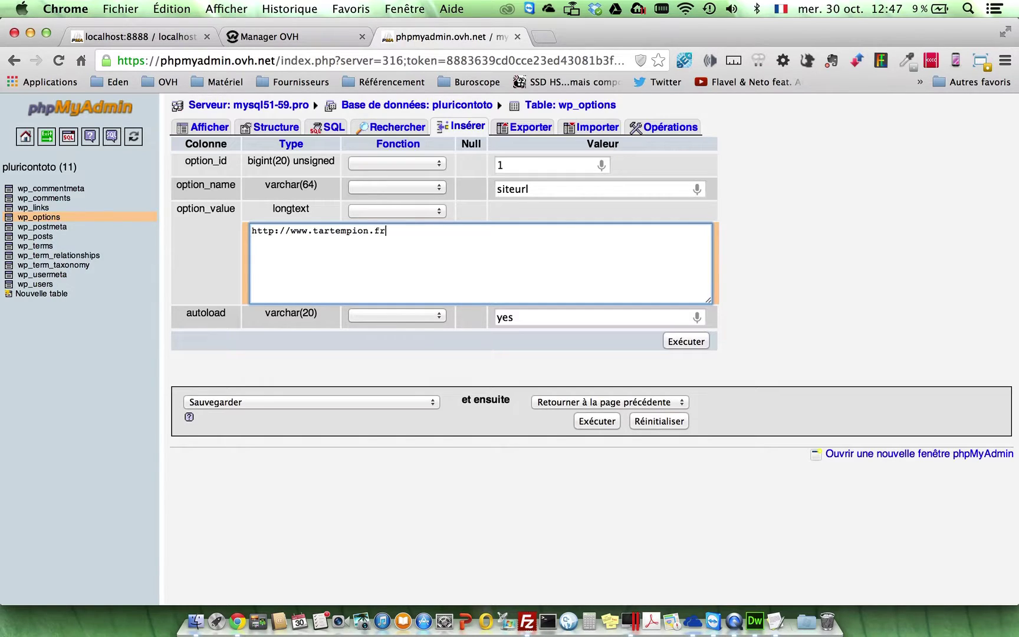
pyautogui.click(695, 345)
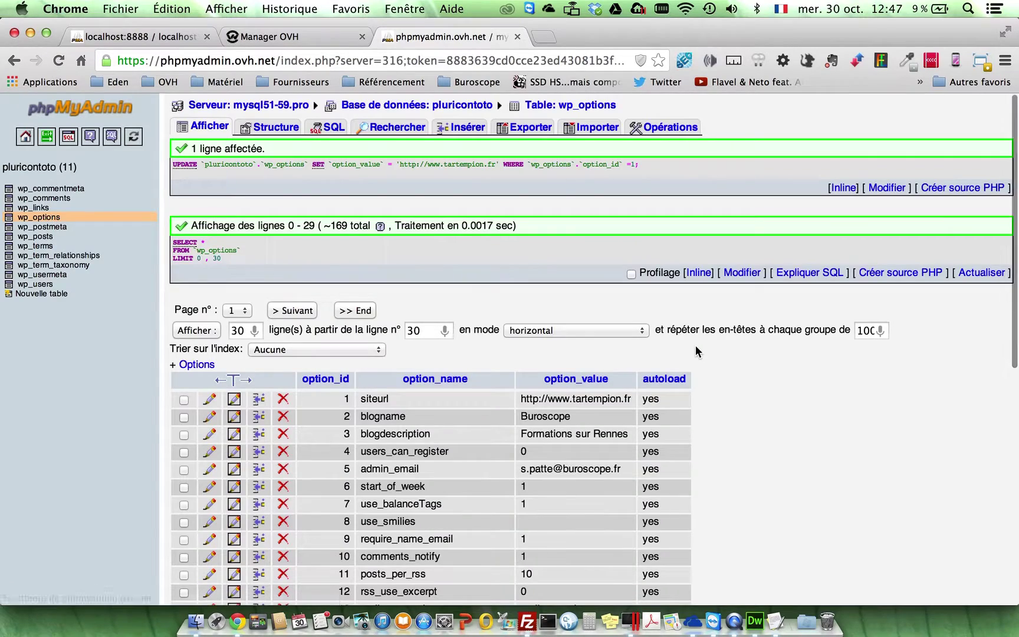
pyautogui.scroll(-3, 430, 521)
pyautogui.scroll(-10, 431, 522)
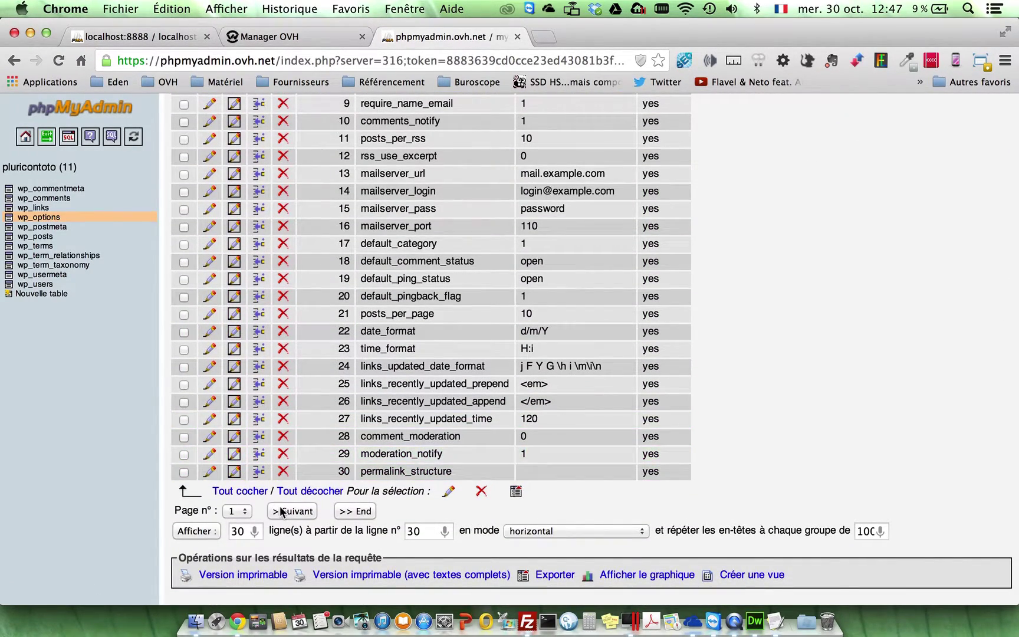
pyautogui.click(289, 511)
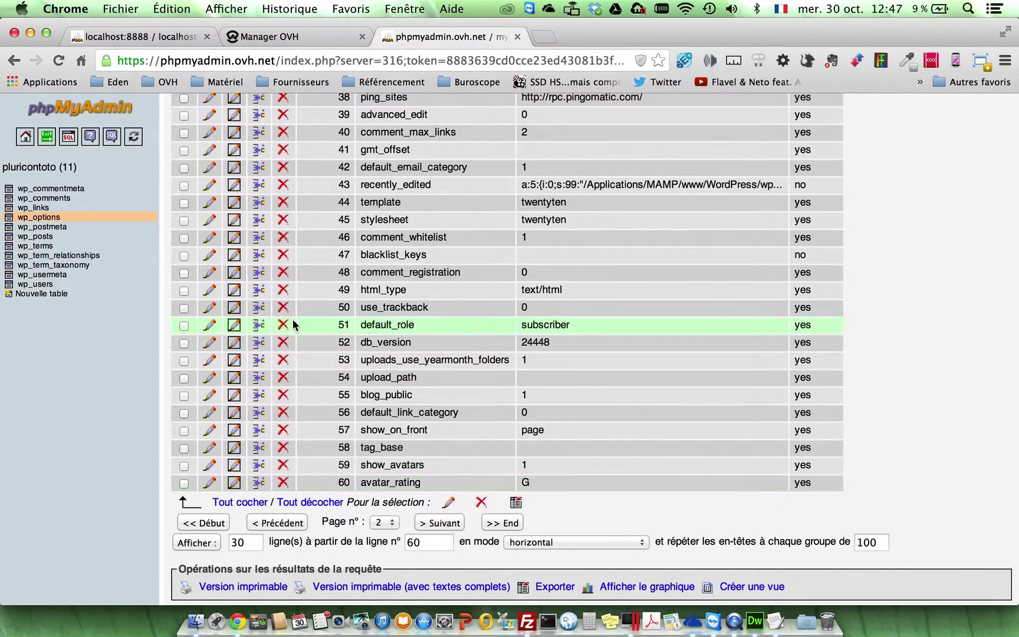
pyautogui.scroll(5, 292, 318)
pyautogui.scroll(2, 292, 319)
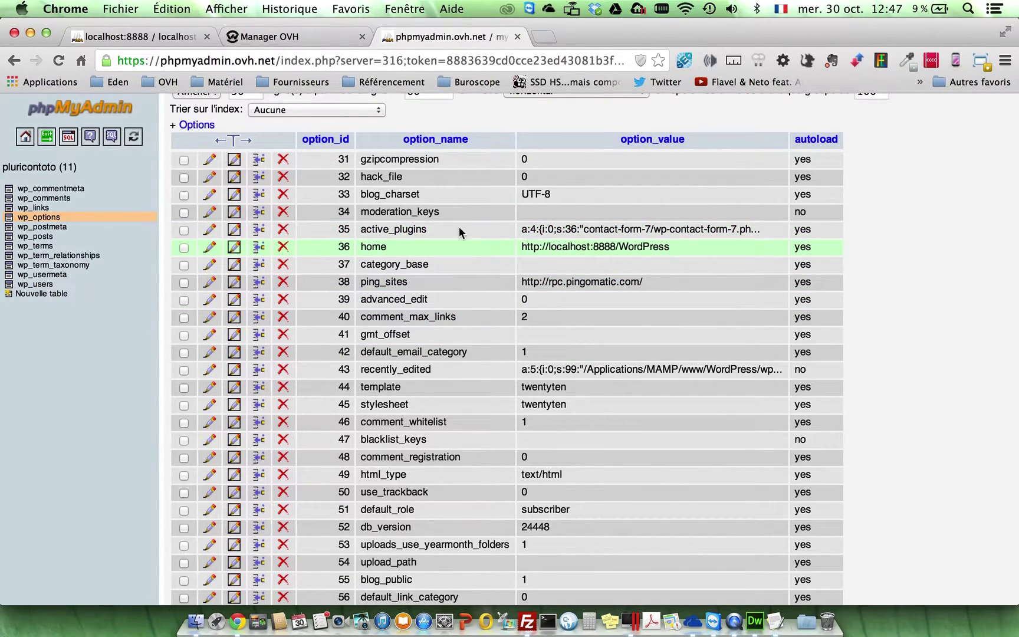
pyautogui.click(210, 250)
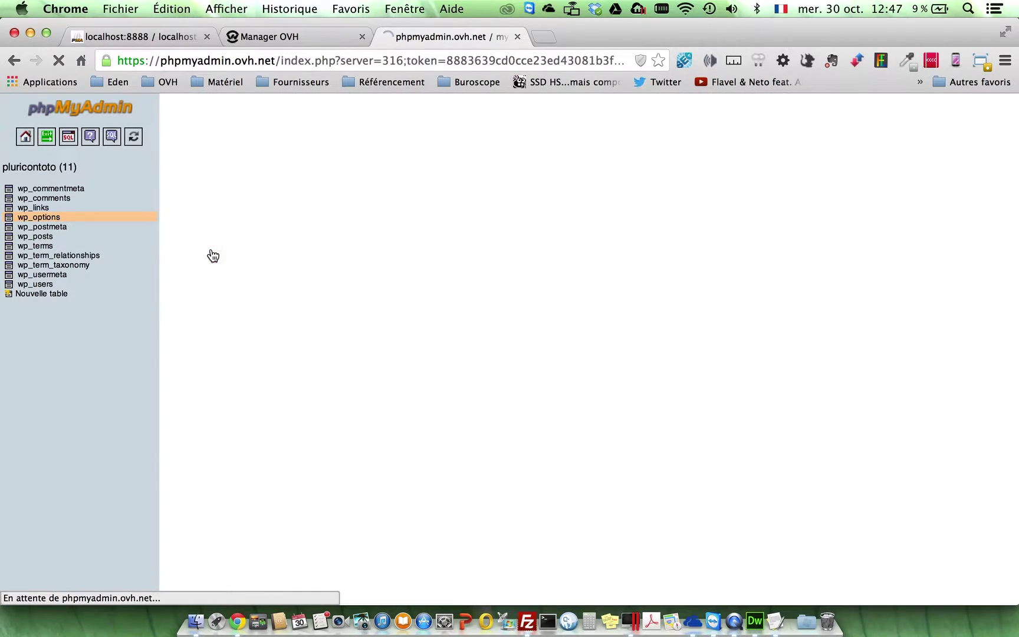
pyautogui.moveTo(454, 227); pyautogui.dragTo(299, 225)
pyautogui.press('BackSpace')
pyautogui.press('BackSpace')
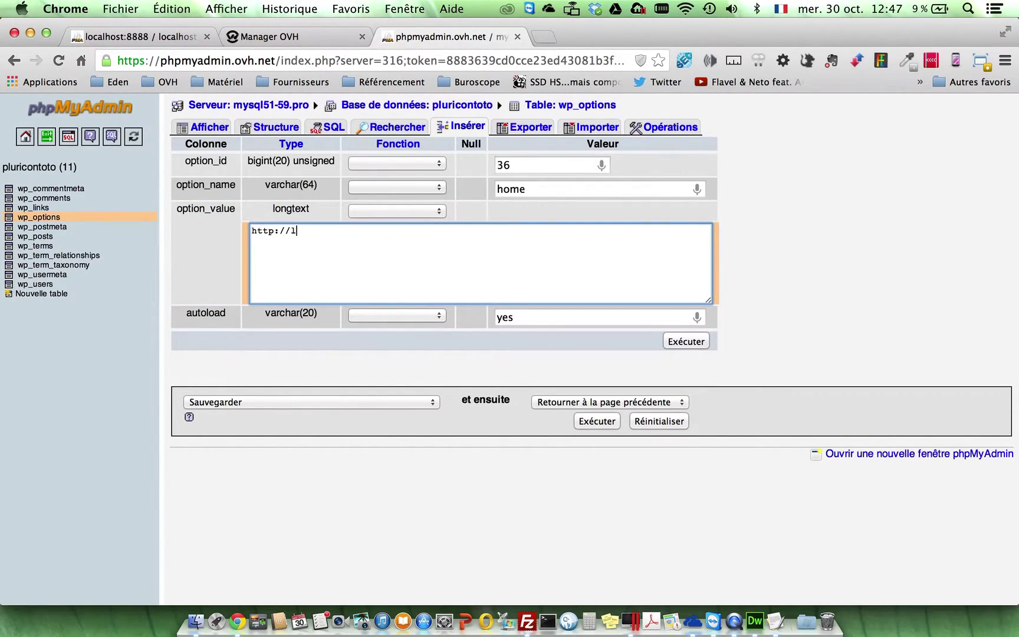
pyautogui.write('www.tartempion.fr')
pyautogui.click(703, 343)
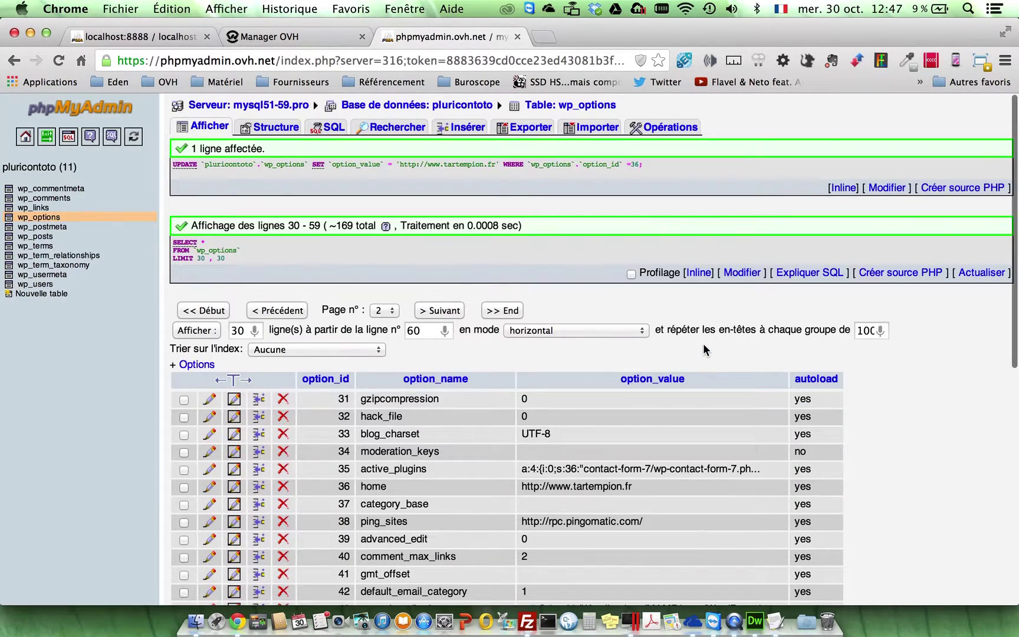